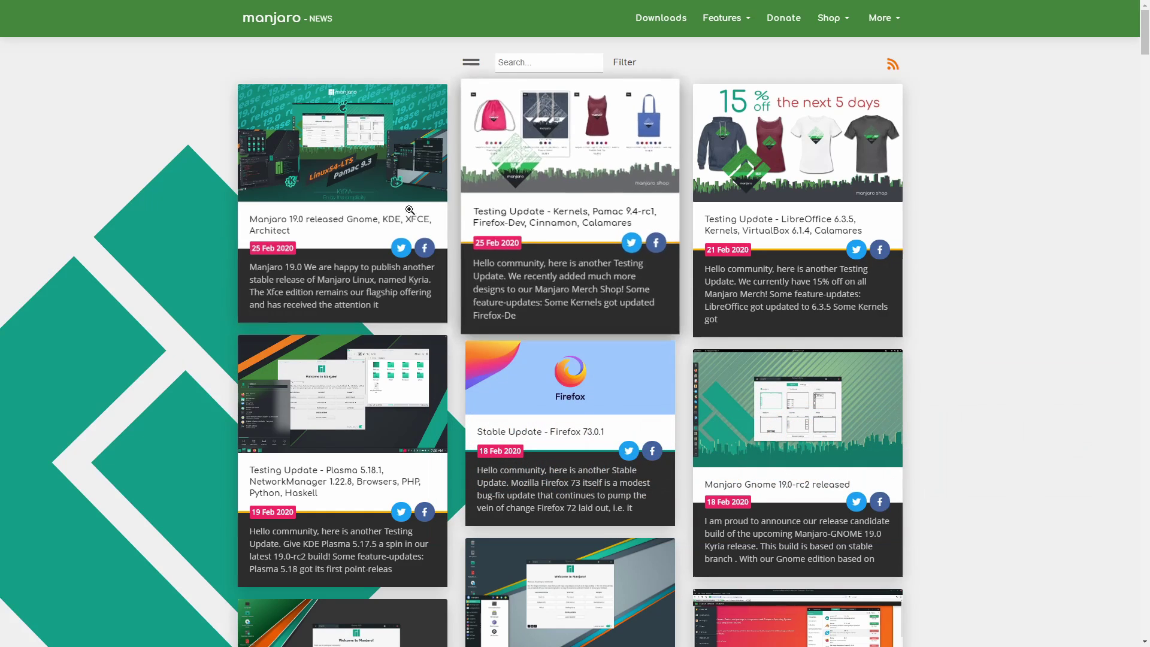
Read through the Manjaro 19.0 release article, then close it.
{"action": "left_click", "coordinate": [361, 225]}
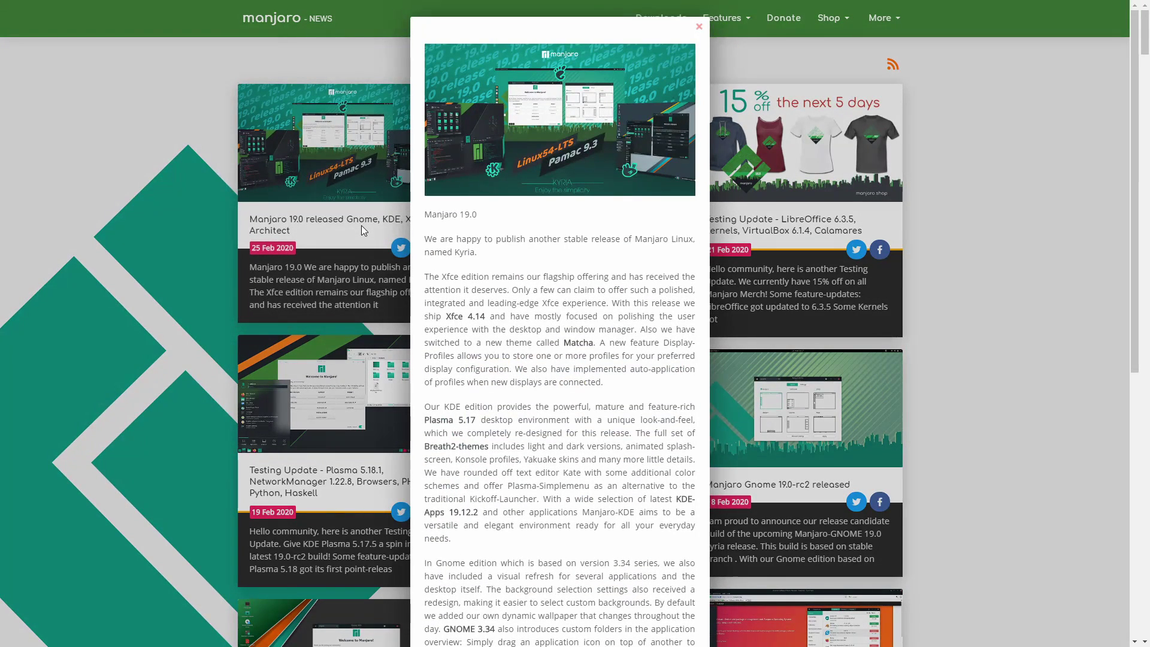
{"action": "scroll", "coordinate": [538, 275], "scroll_direction": "down", "scroll_amount": 2}
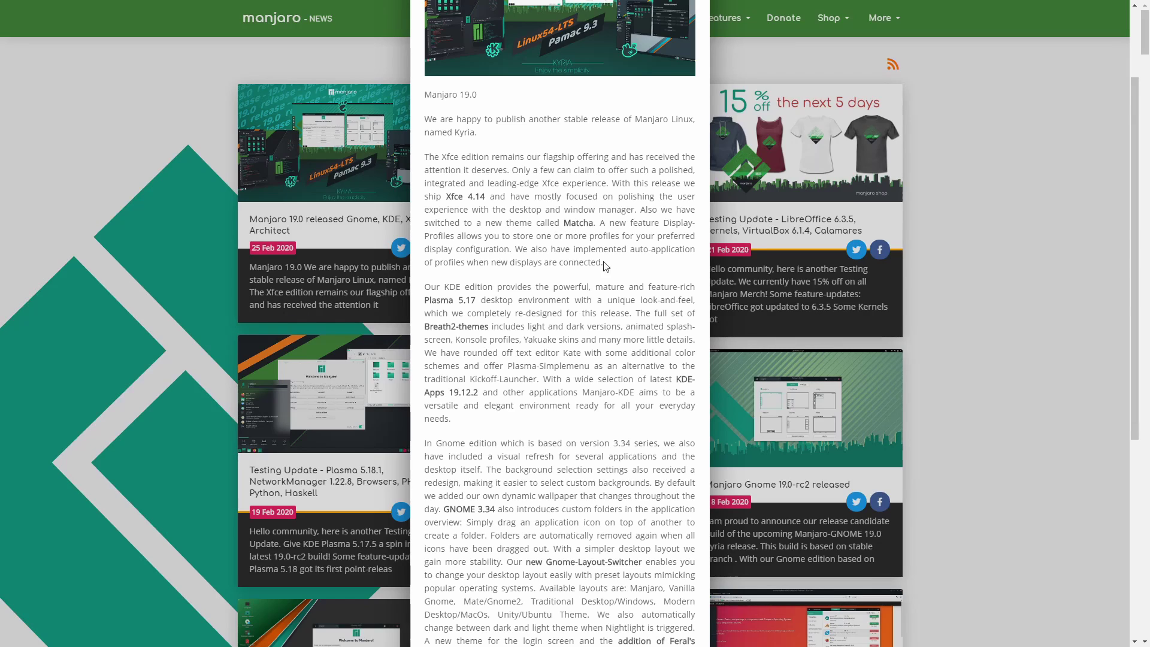
{"action": "scroll", "coordinate": [484, 282], "scroll_direction": "down", "scroll_amount": 1}
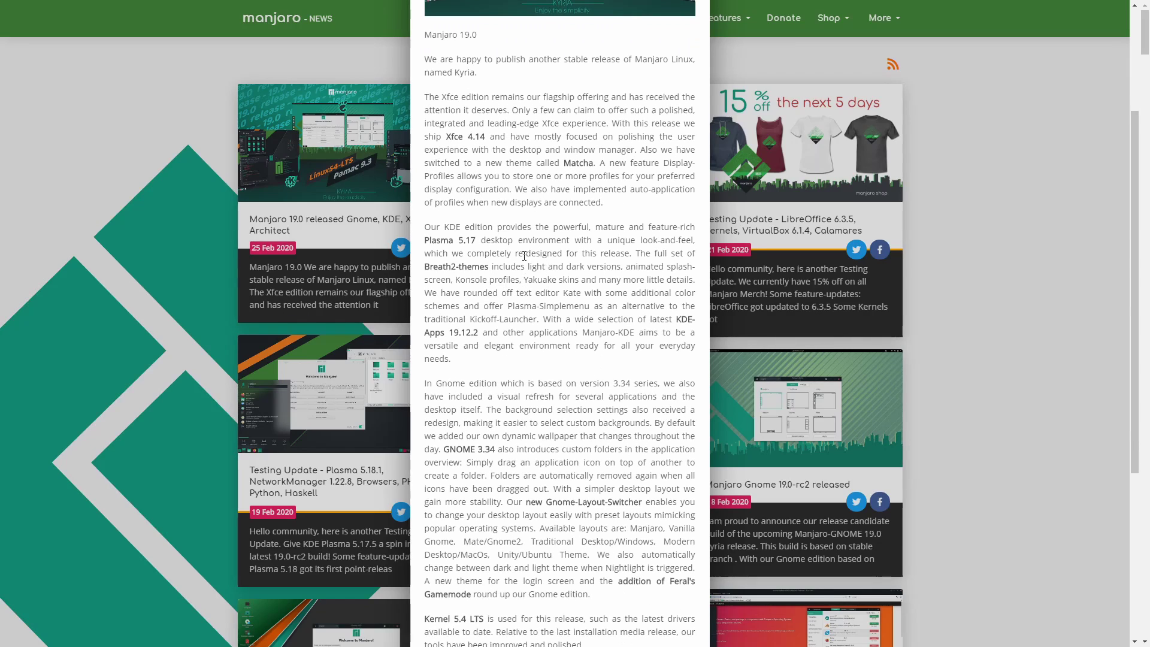
{"action": "scroll", "coordinate": [467, 252], "scroll_direction": "down", "scroll_amount": 1}
{"action": "scroll", "coordinate": [453, 225], "scroll_direction": "up", "scroll_amount": 1}
{"action": "scroll", "coordinate": [573, 276], "scroll_direction": "down", "scroll_amount": 4}
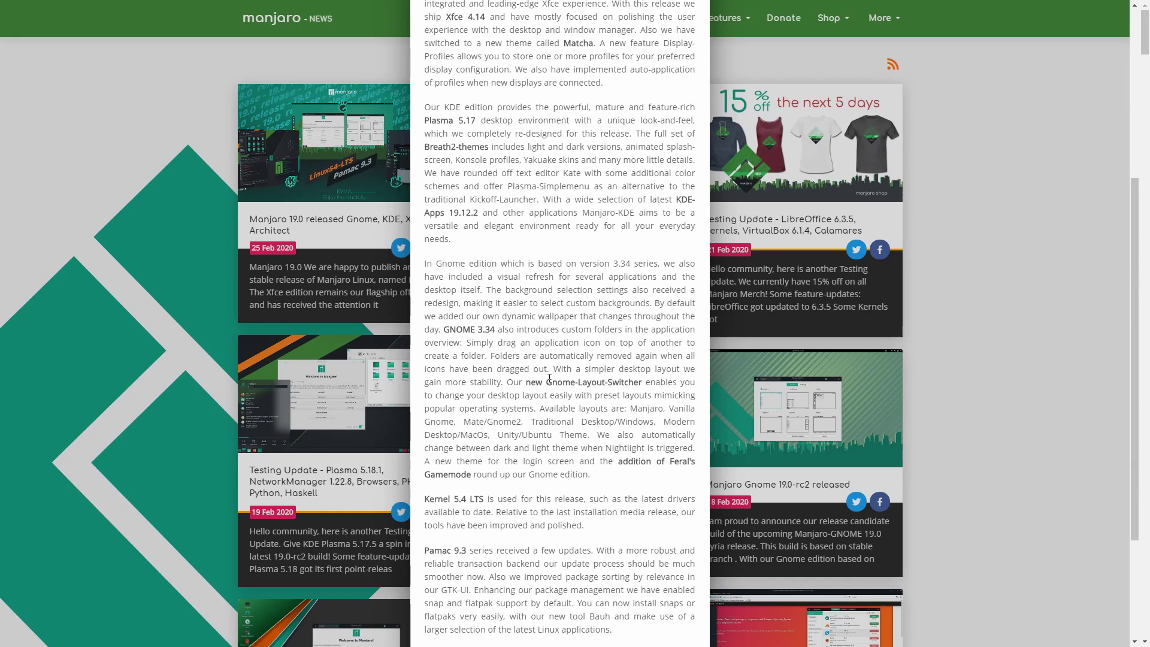
{"action": "scroll", "coordinate": [549, 379], "scroll_direction": "down", "scroll_amount": 4}
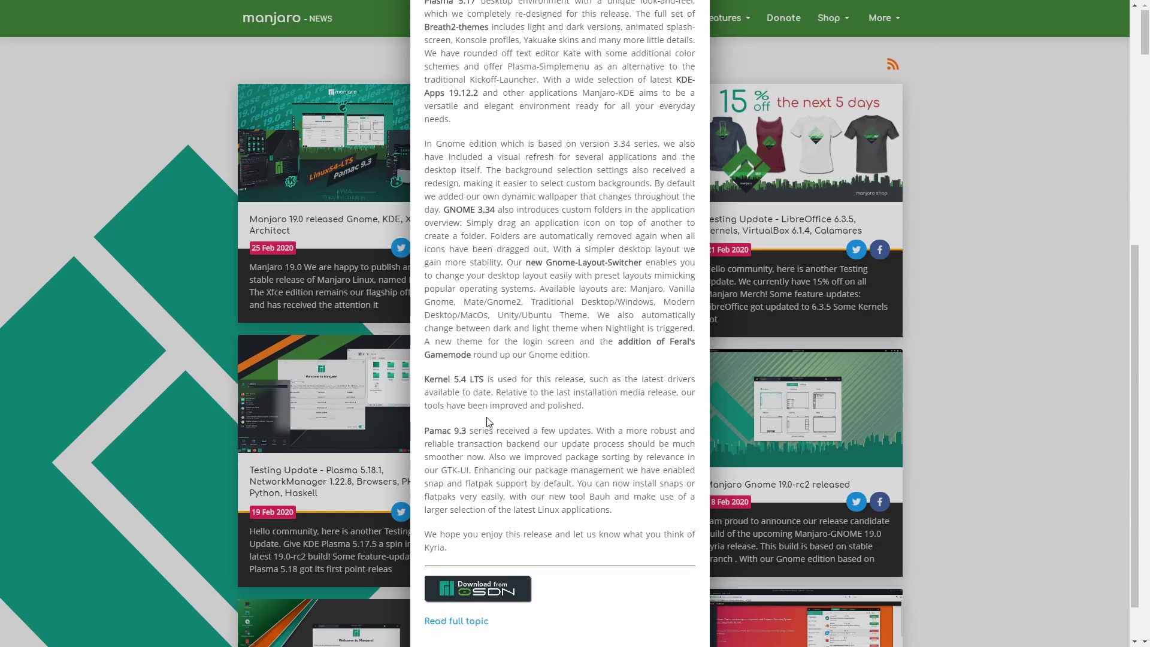
{"action": "scroll", "coordinate": [596, 354], "scroll_direction": "up", "scroll_amount": 7}
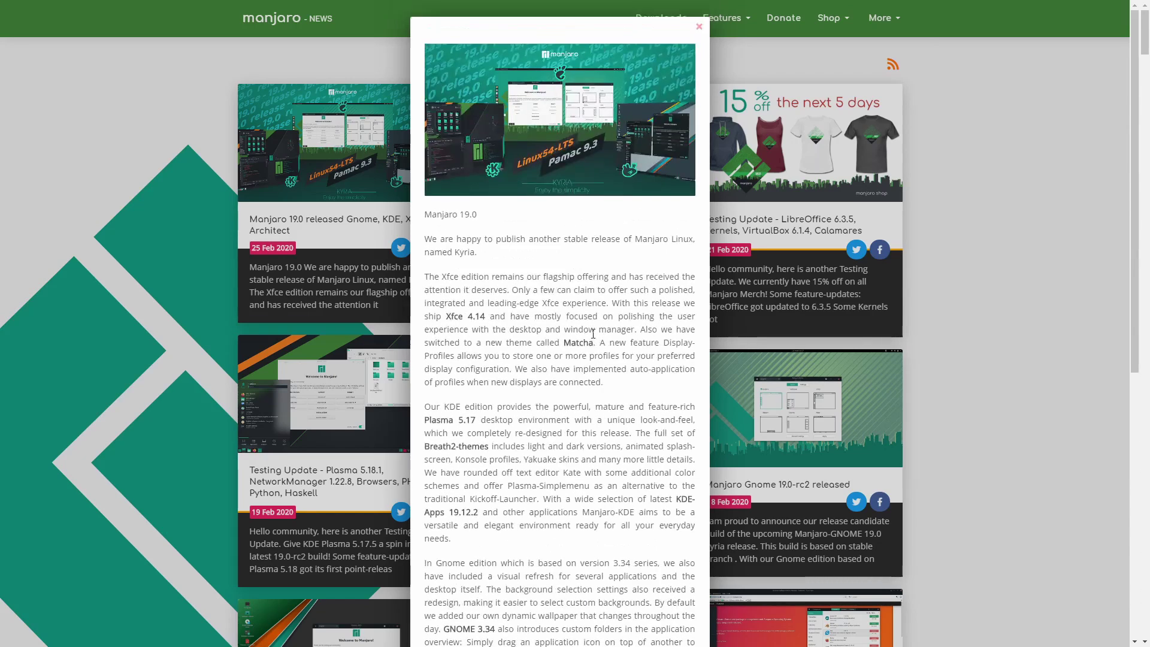
{"action": "left_click", "coordinate": [700, 29]}
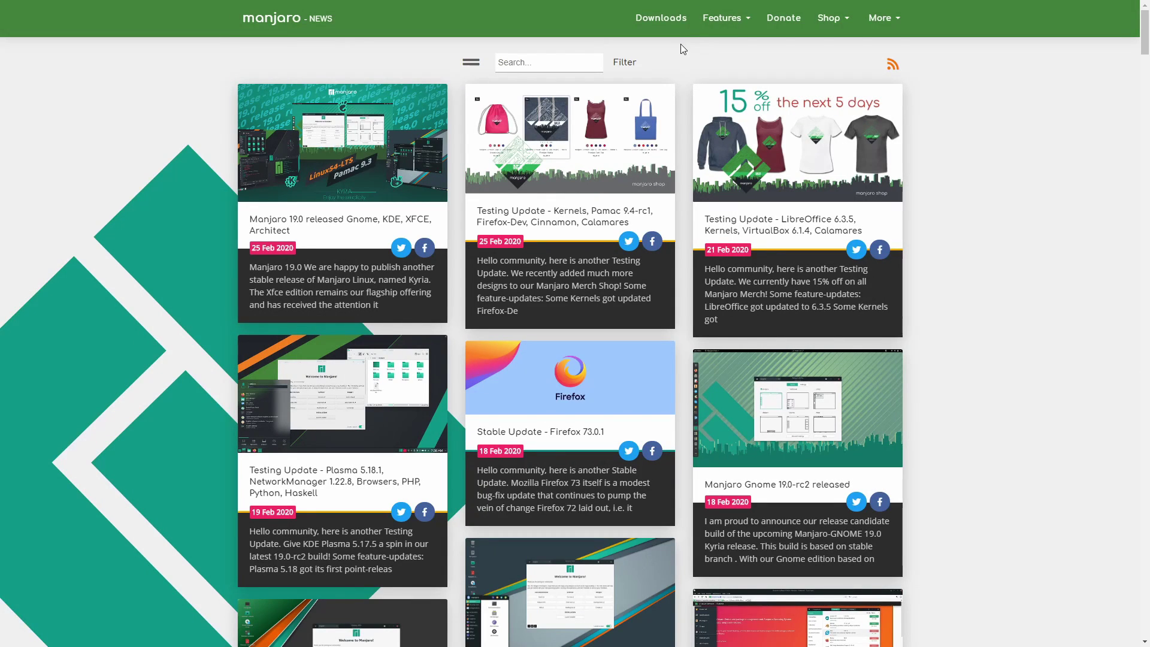
Open the Manjaro Downloads page, browse the editions and return to the XFCE 19.0 section.
{"action": "left_click", "coordinate": [662, 20]}
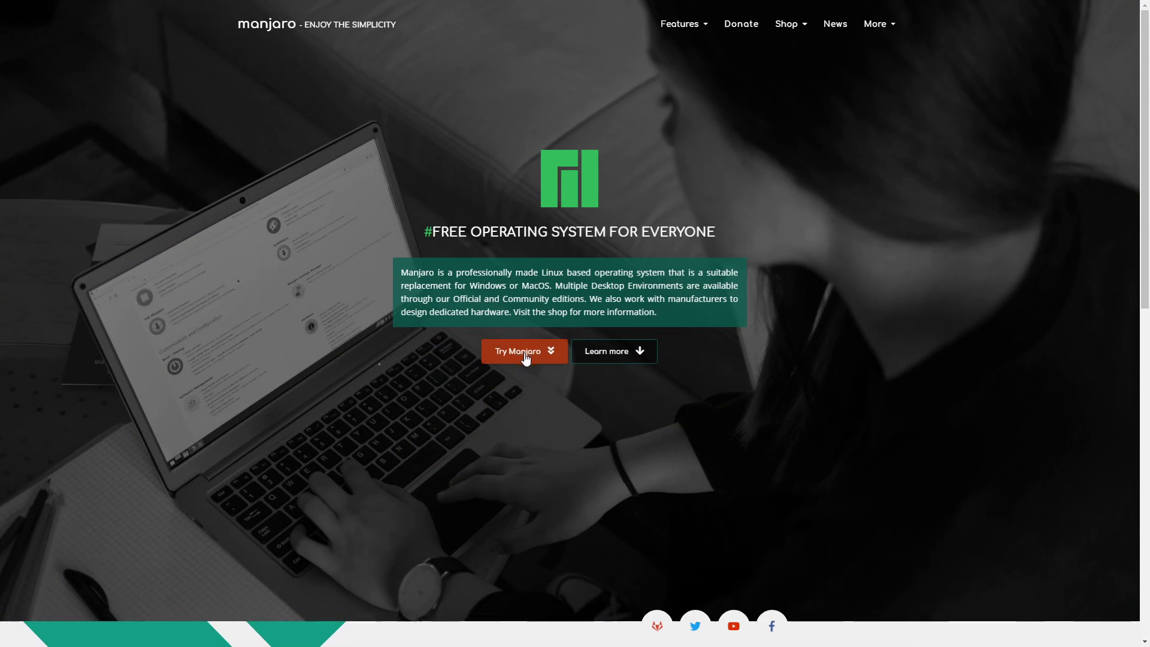
{"action": "key", "text": "alt+Left"}
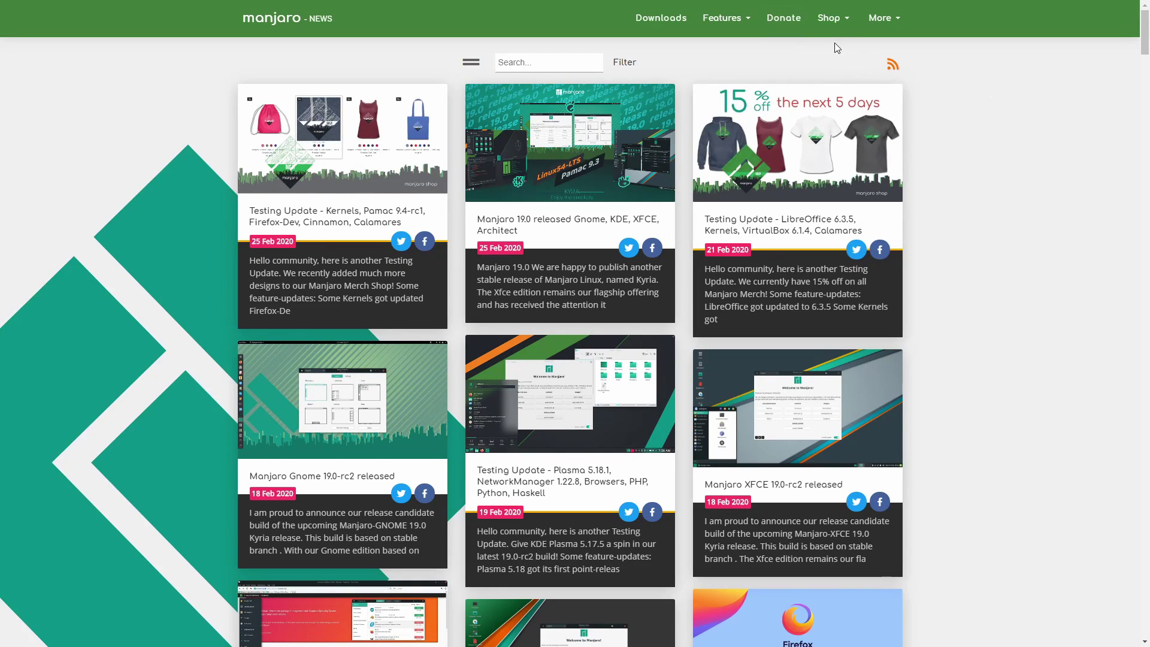
{"action": "left_click", "coordinate": [661, 20]}
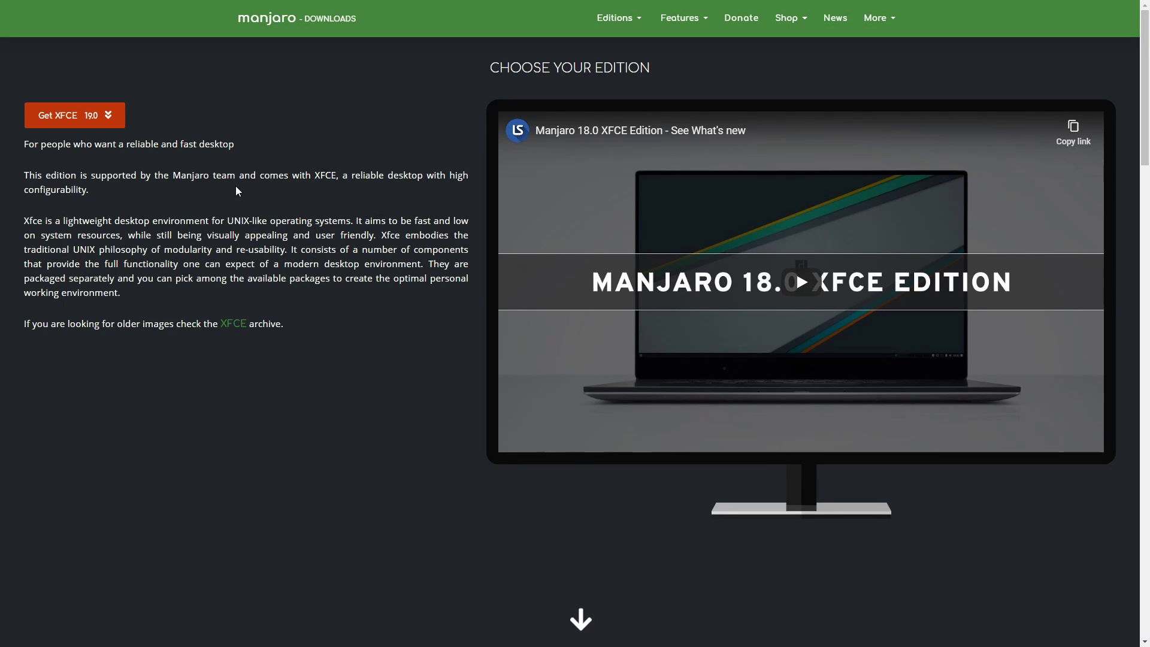
{"action": "scroll", "coordinate": [236, 185], "scroll_direction": "down", "scroll_amount": 12}
{"action": "scroll", "coordinate": [239, 183], "scroll_direction": "down", "scroll_amount": 13}
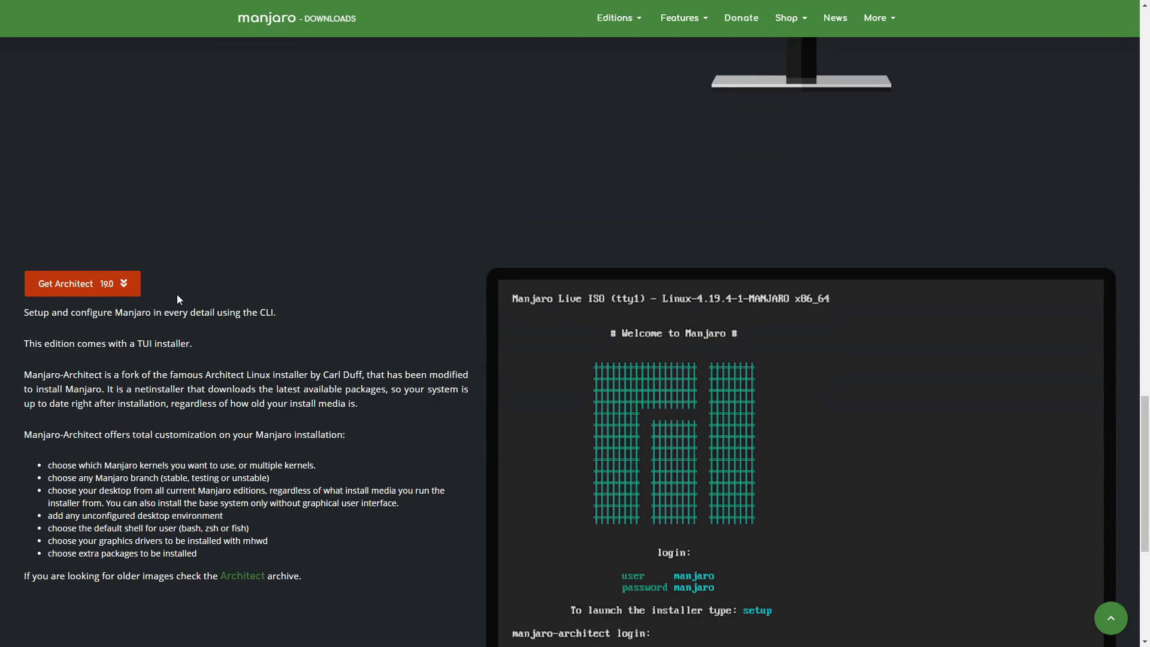
{"action": "scroll", "coordinate": [180, 299], "scroll_direction": "down", "scroll_amount": 5}
{"action": "scroll", "coordinate": [190, 252], "scroll_direction": "up", "scroll_amount": 3}
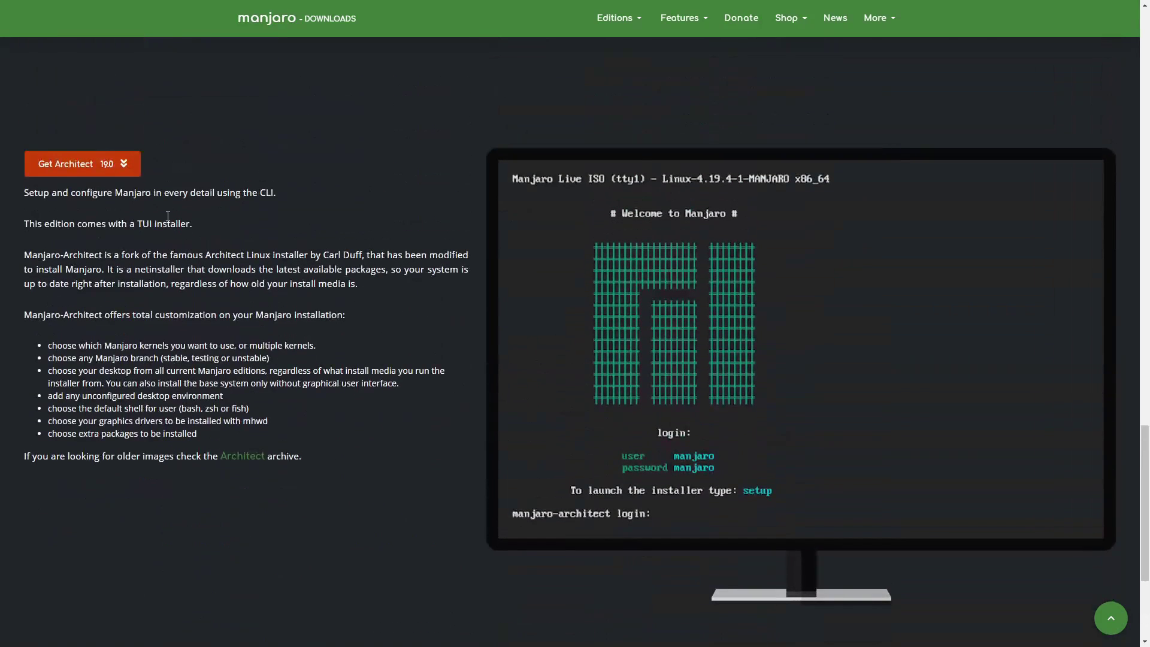
{"action": "scroll", "coordinate": [157, 189], "scroll_direction": "up", "scroll_amount": 12}
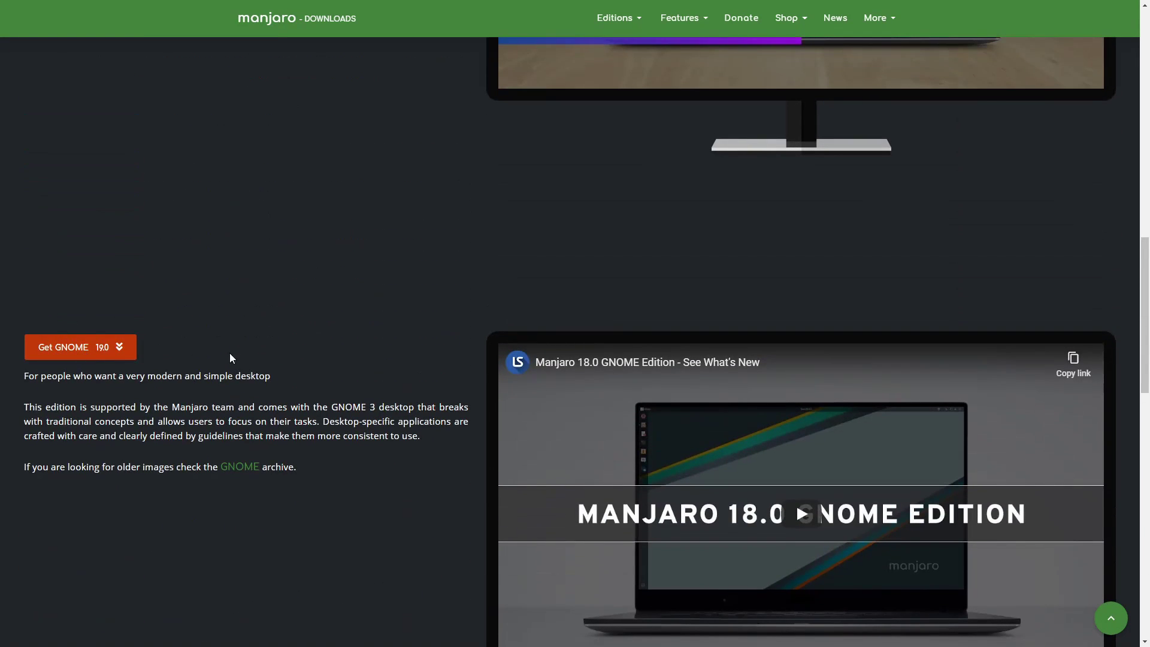
{"action": "scroll", "coordinate": [232, 353], "scroll_direction": "up", "scroll_amount": 5}
{"action": "scroll", "coordinate": [216, 306], "scroll_direction": "up", "scroll_amount": 3}
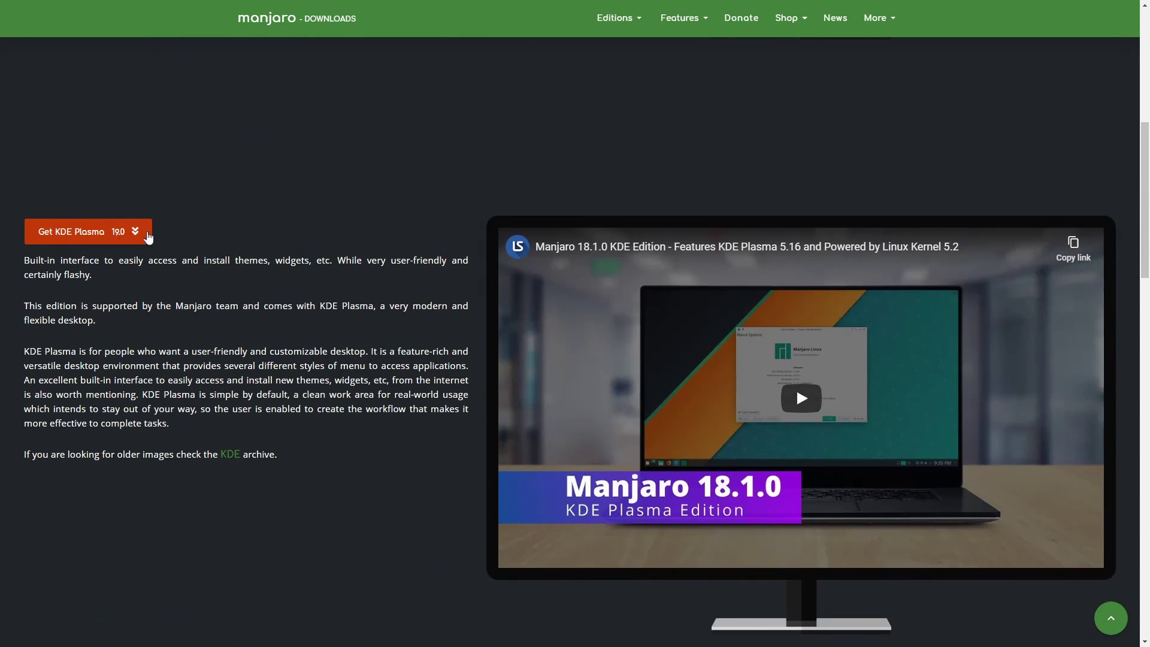
{"action": "scroll", "coordinate": [180, 246], "scroll_direction": "up", "scroll_amount": 6}
{"action": "scroll", "coordinate": [211, 253], "scroll_direction": "up", "scroll_amount": 3}
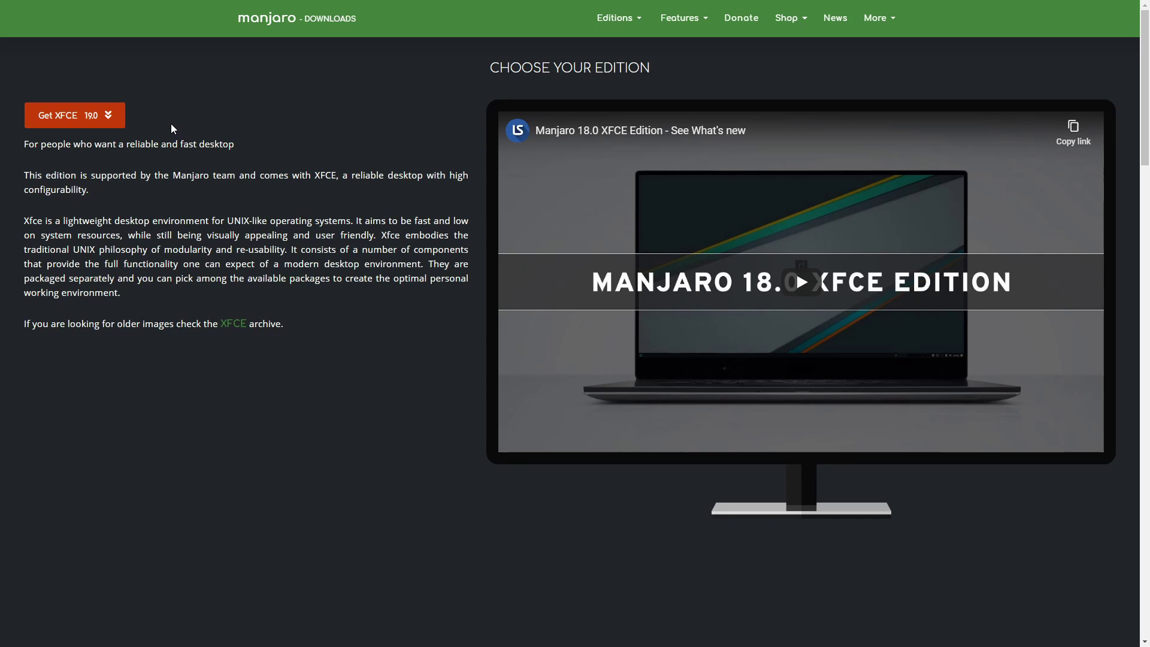
Download the 64-bit Manjaro XFCE 19.0 ISO from its download page.
{"action": "left_click", "coordinate": [69, 117]}
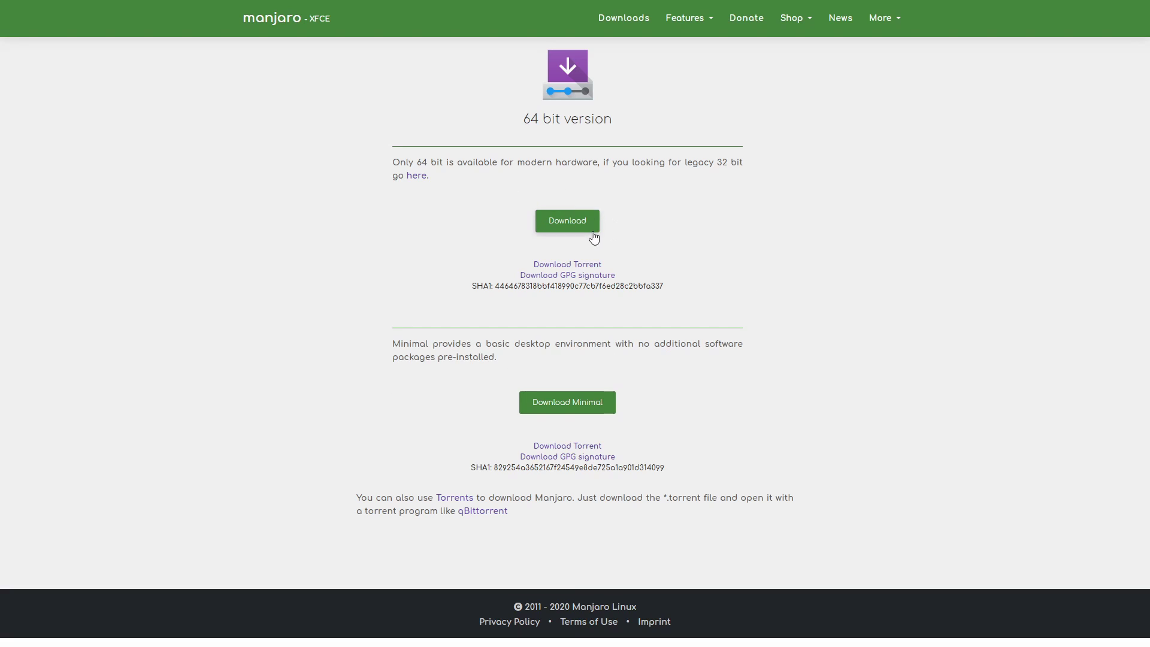
{"action": "left_click", "coordinate": [570, 226]}
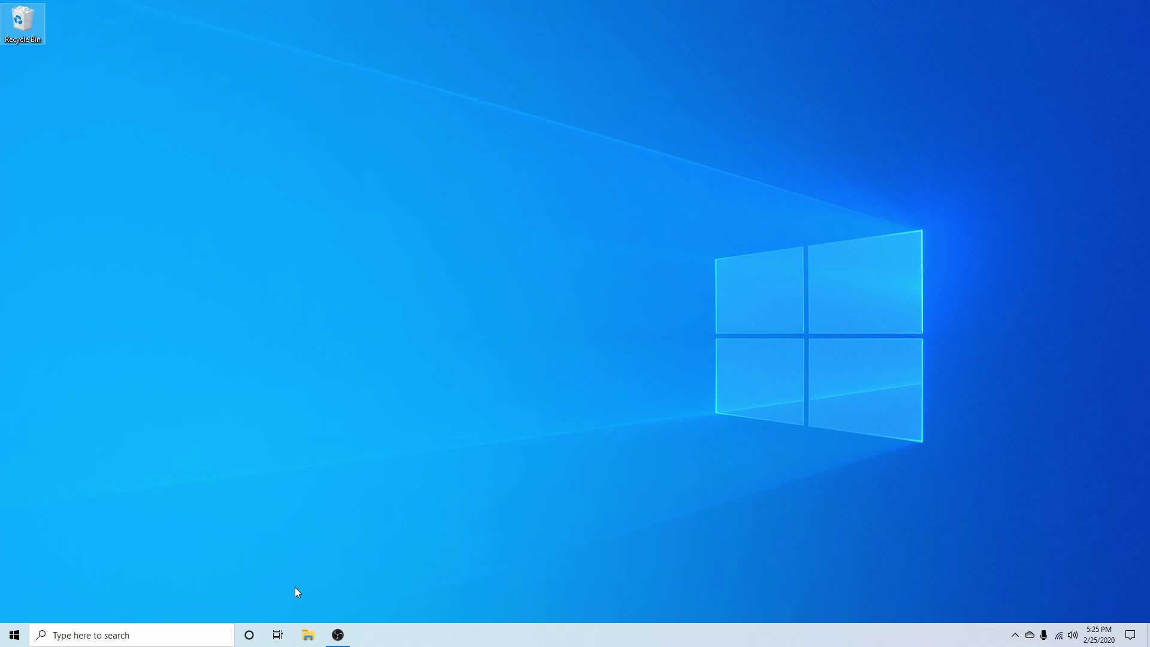
Launch balenaEtcher through the Windows taskbar search.
{"action": "left_click", "coordinate": [206, 637]}
{"action": "type", "text": "sublime"}
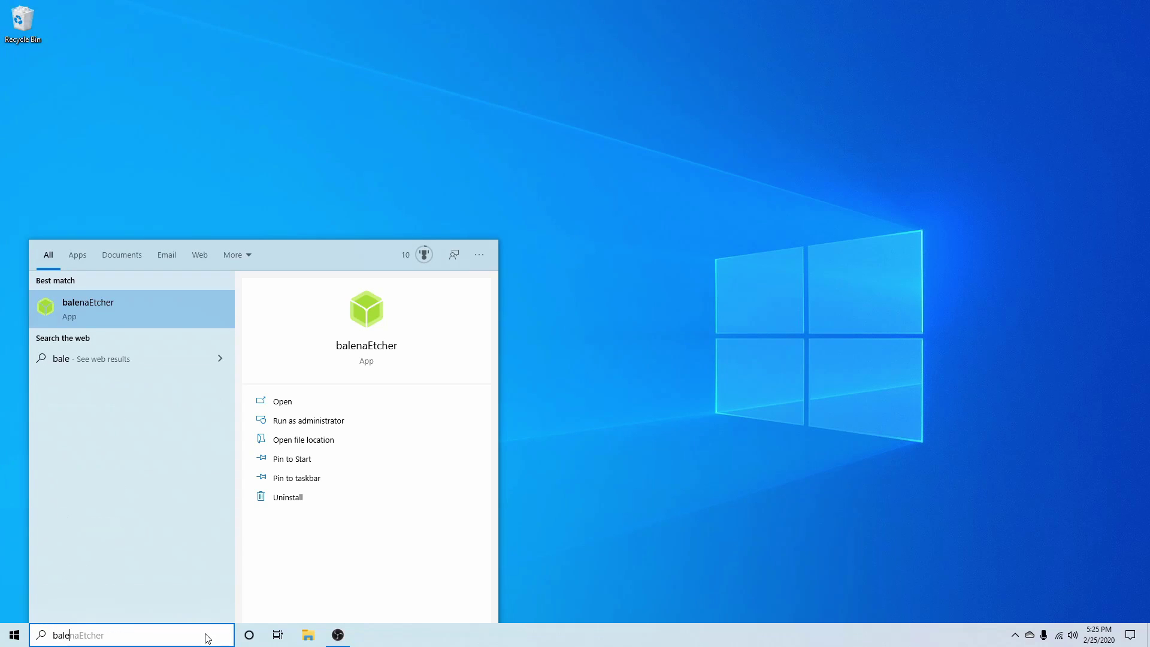
{"action": "key", "text": "Return"}
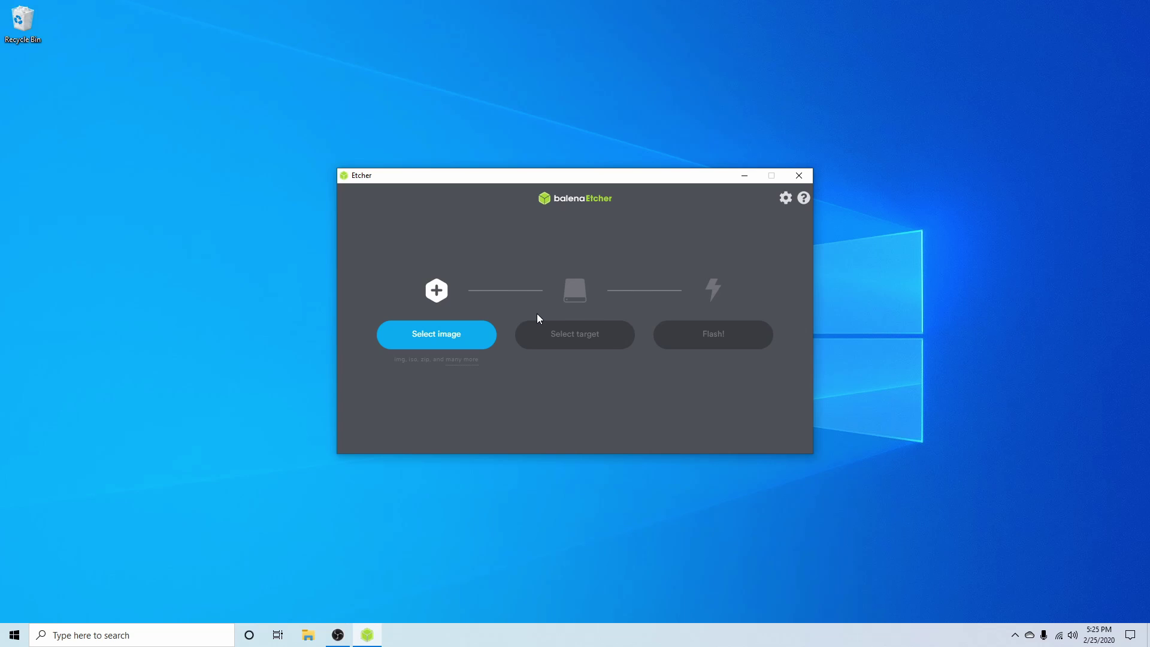
Load manjaro-xfce-19.0-200224-linux54 from Downloads as balenaEtcher's source image.
{"action": "left_click", "coordinate": [440, 341]}
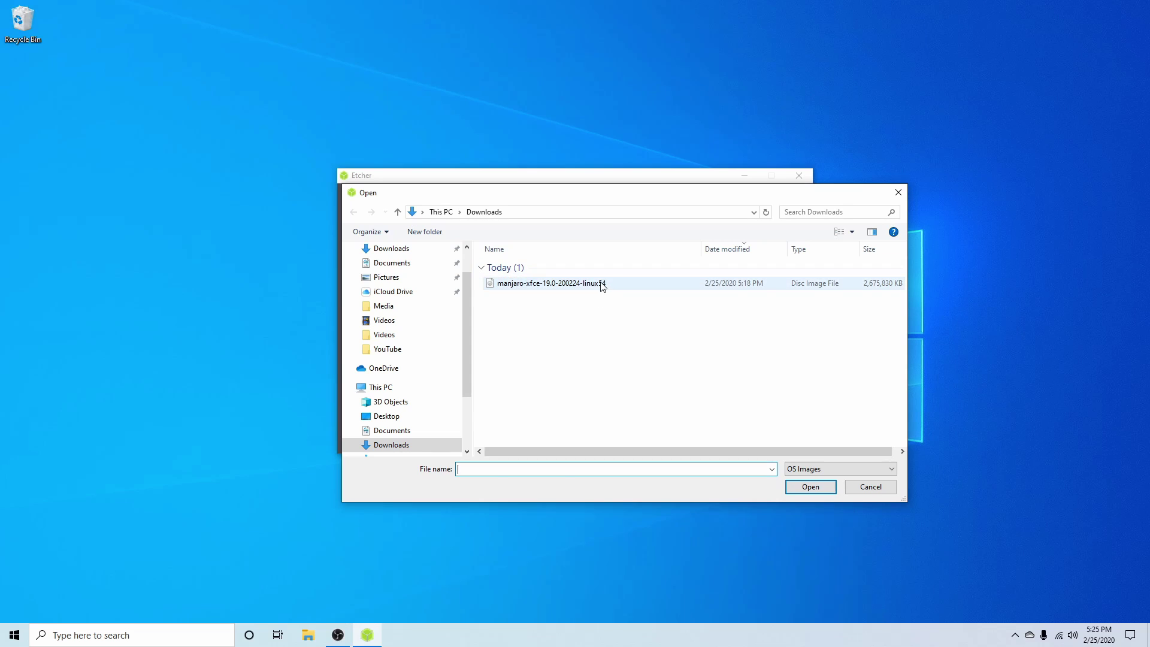
{"action": "left_click", "coordinate": [603, 284]}
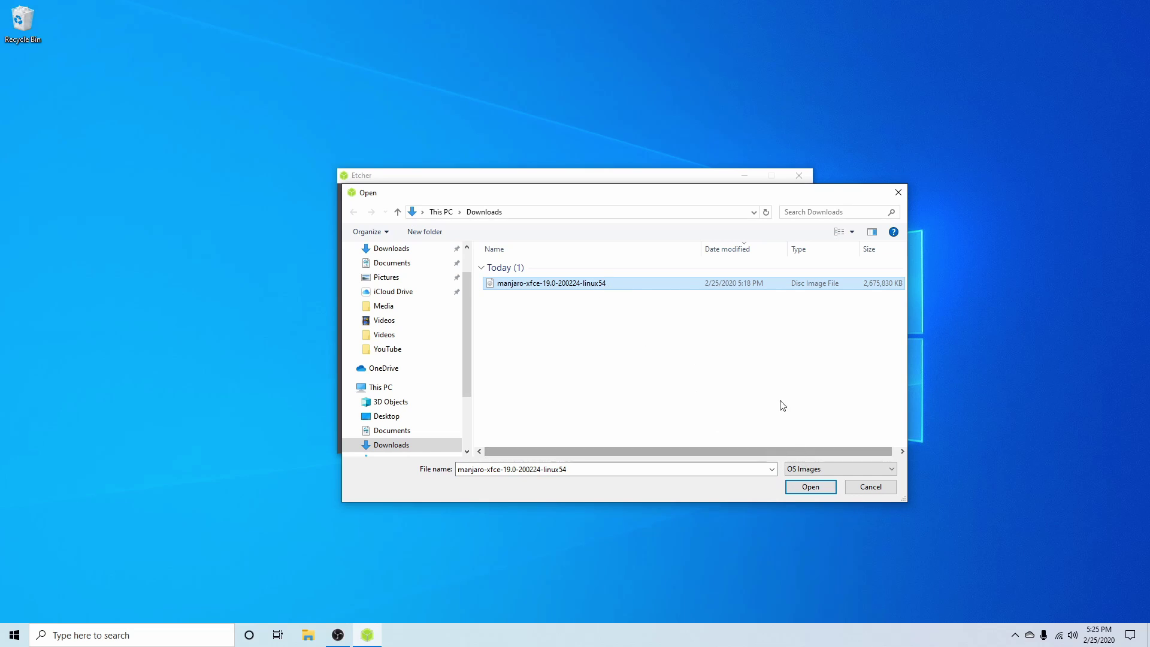
{"action": "left_click", "coordinate": [814, 488]}
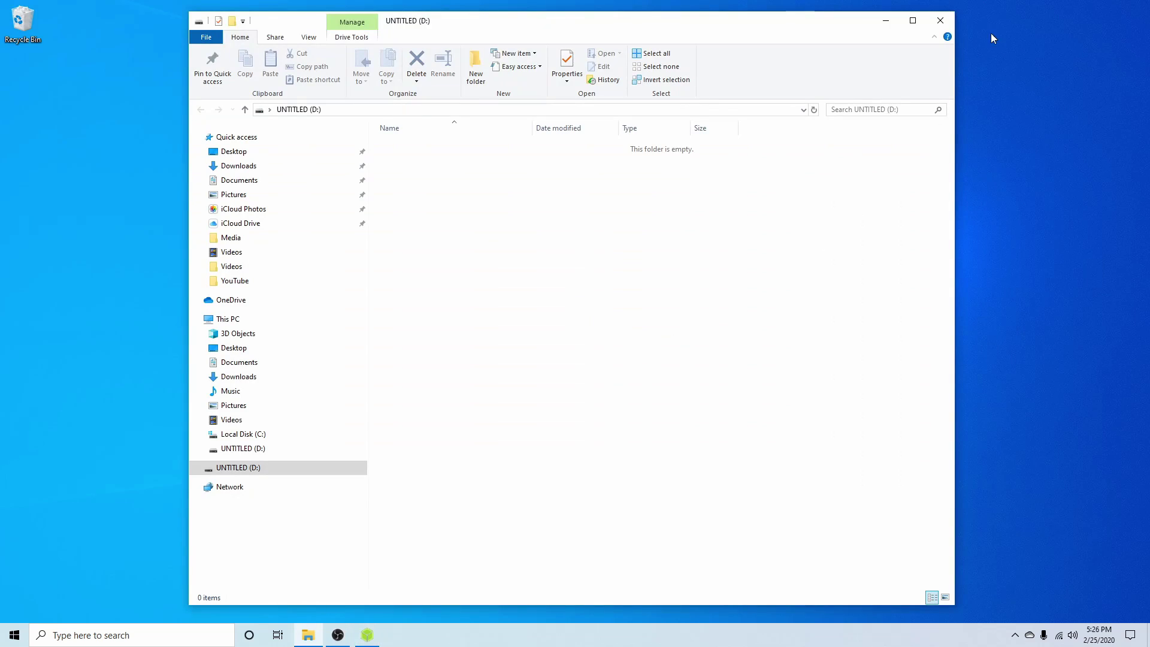
Close the empty D: drive window and select the 16.01 GB SanDisk Cruzer Glide as target.
{"action": "left_click", "coordinate": [949, 24]}
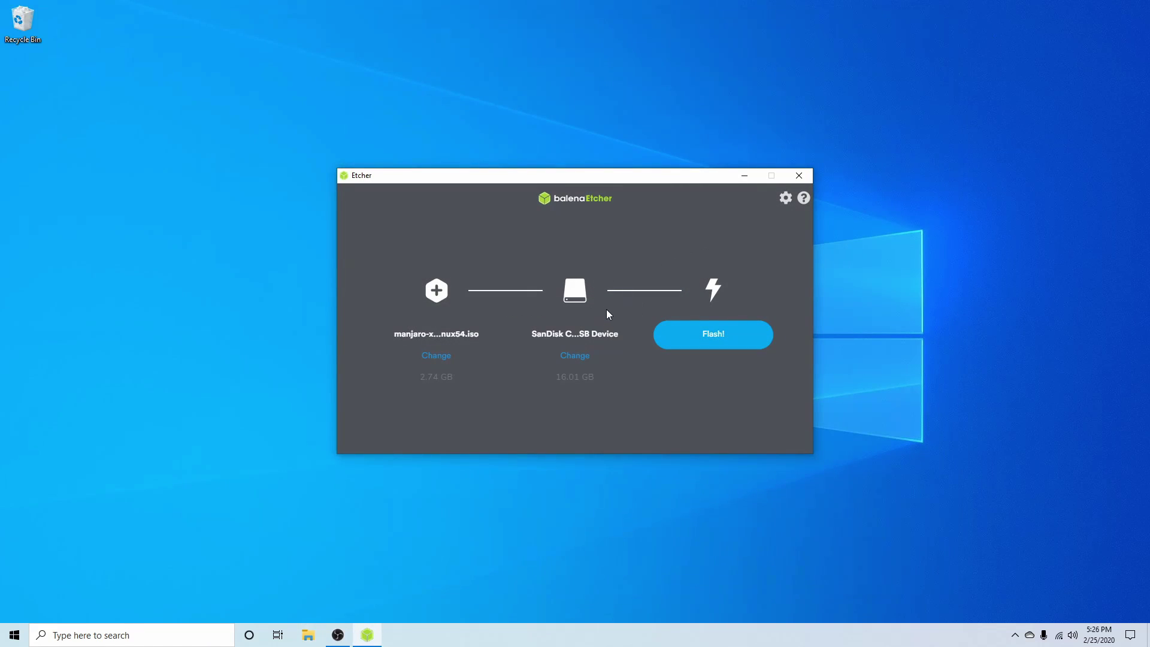
{"action": "left_click", "coordinate": [579, 358]}
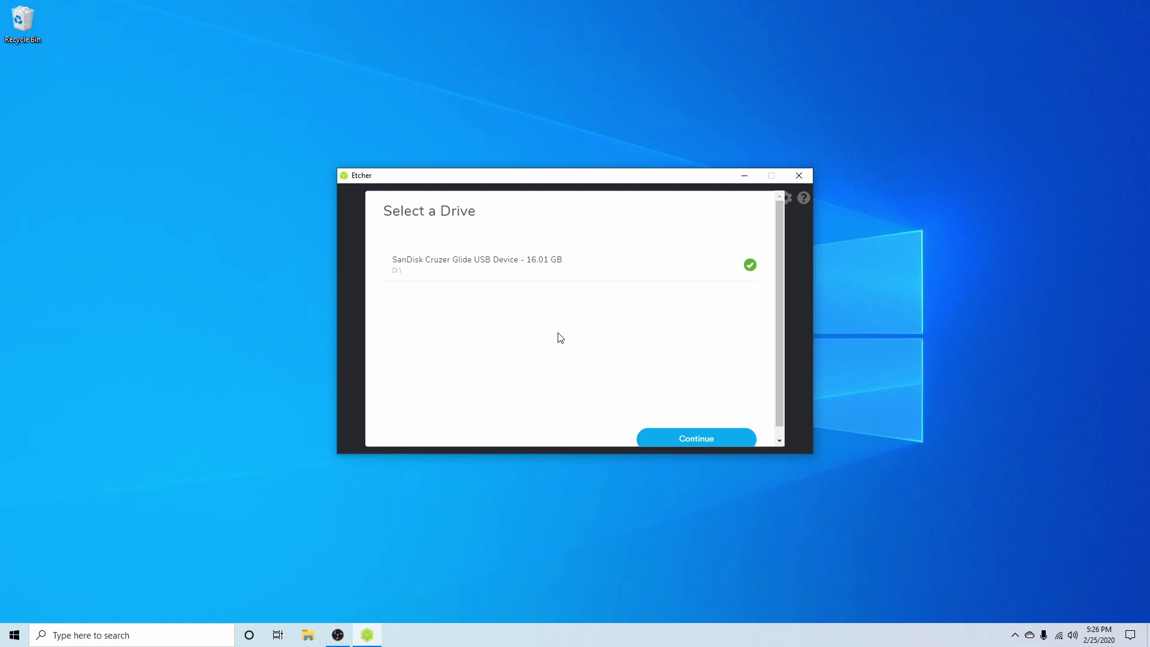
{"action": "scroll", "coordinate": [560, 338], "scroll_direction": "down", "scroll_amount": 1}
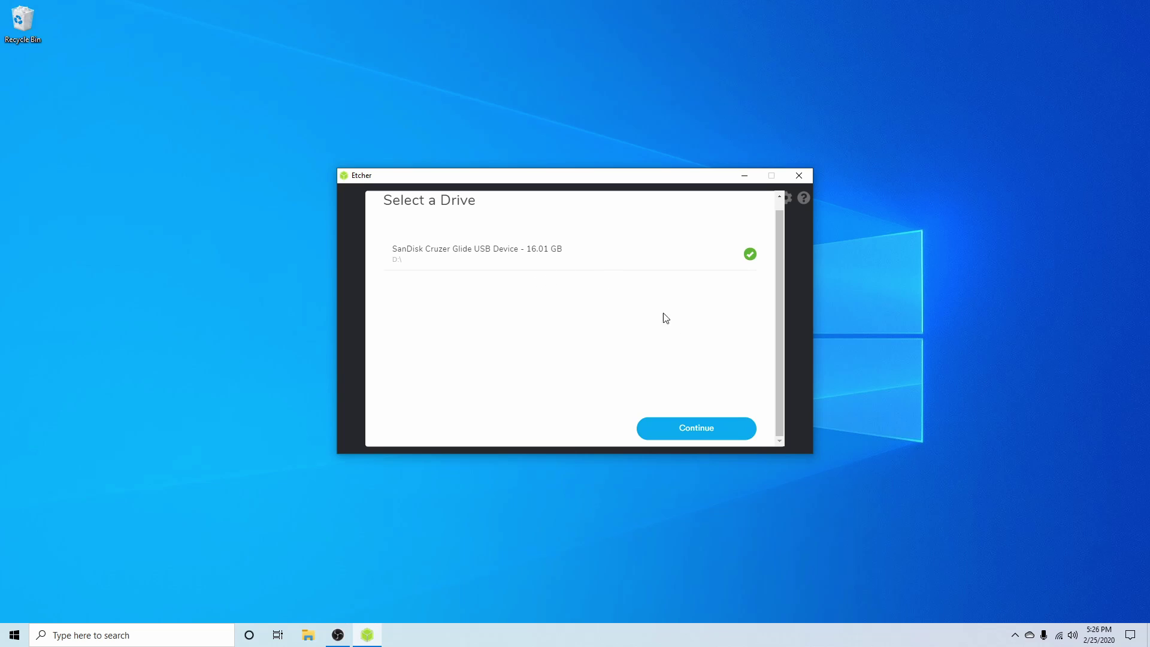
{"action": "left_click", "coordinate": [685, 434]}
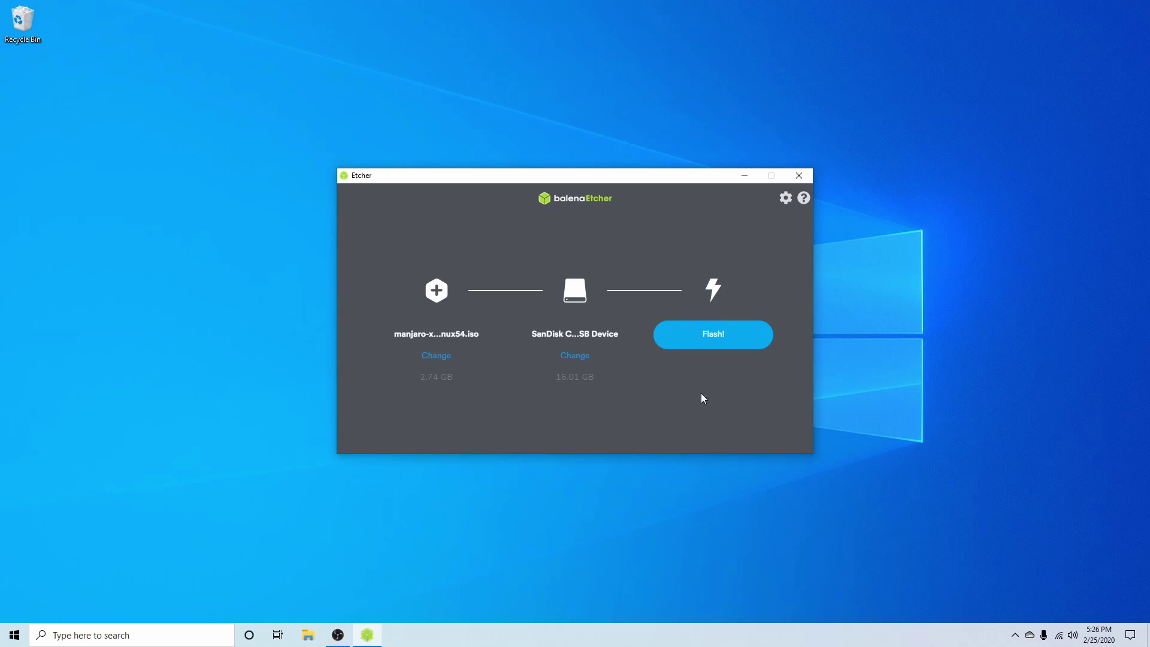
Flash the Manjaro image to the SanDisk drive, approving the User Account Control prompt.
{"action": "left_click", "coordinate": [716, 338]}
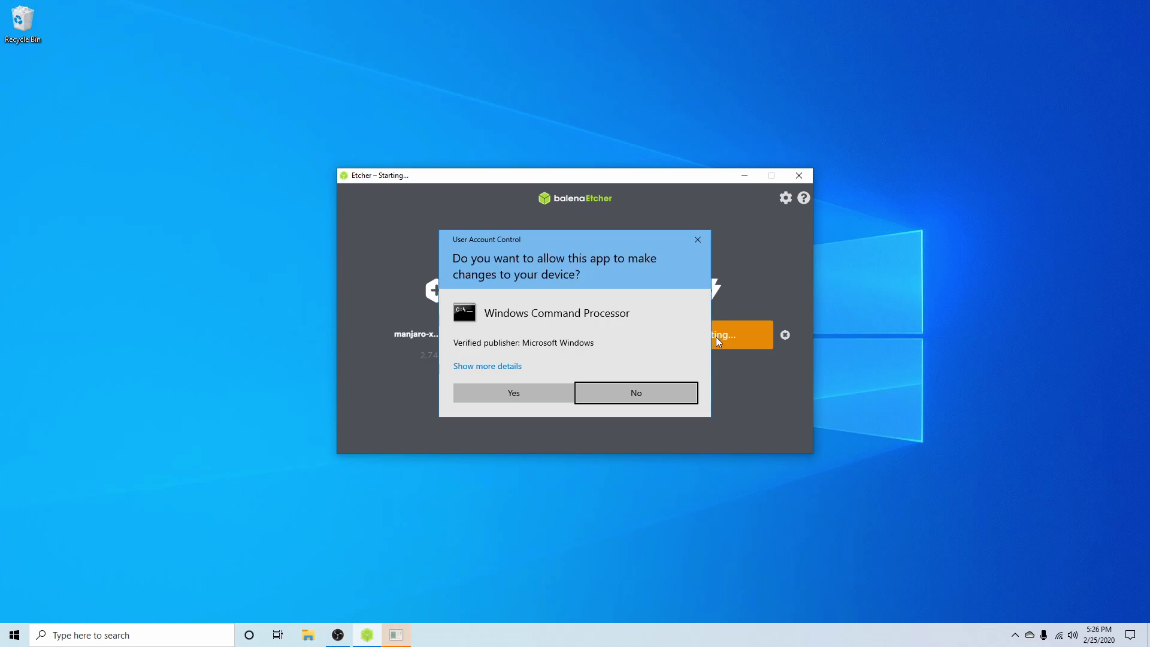
{"action": "left_click", "coordinate": [526, 391]}
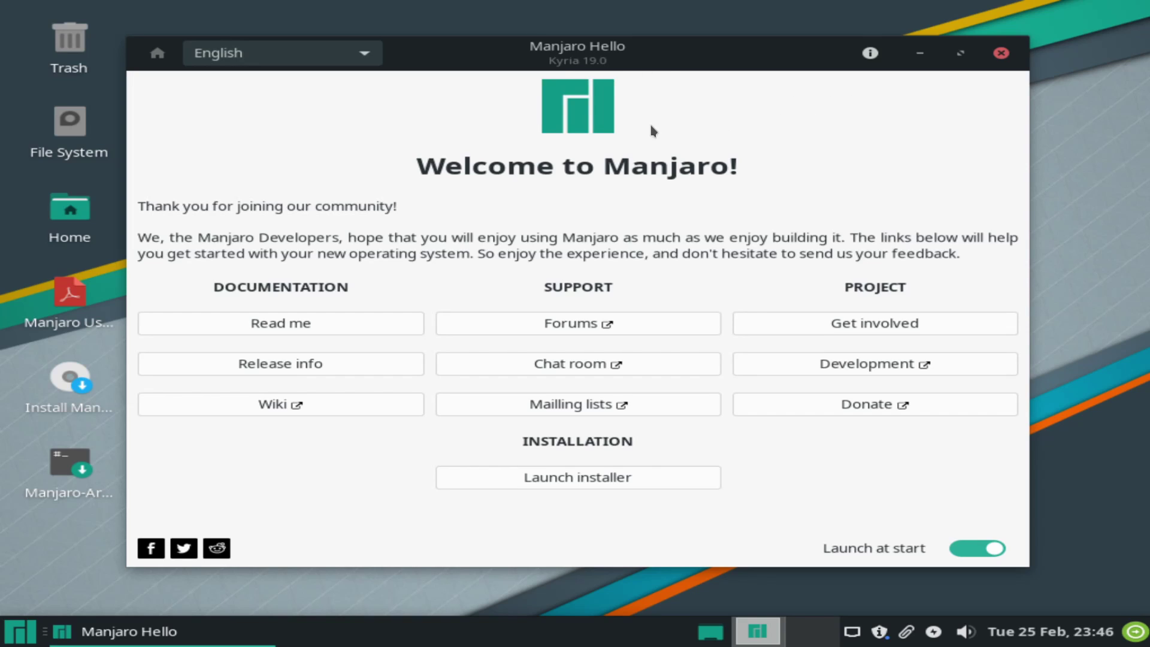
Close Manjaro Hello, launch Install Manjaro from the desktop, and maximize the installer window.
{"action": "left_click", "coordinate": [1002, 54]}
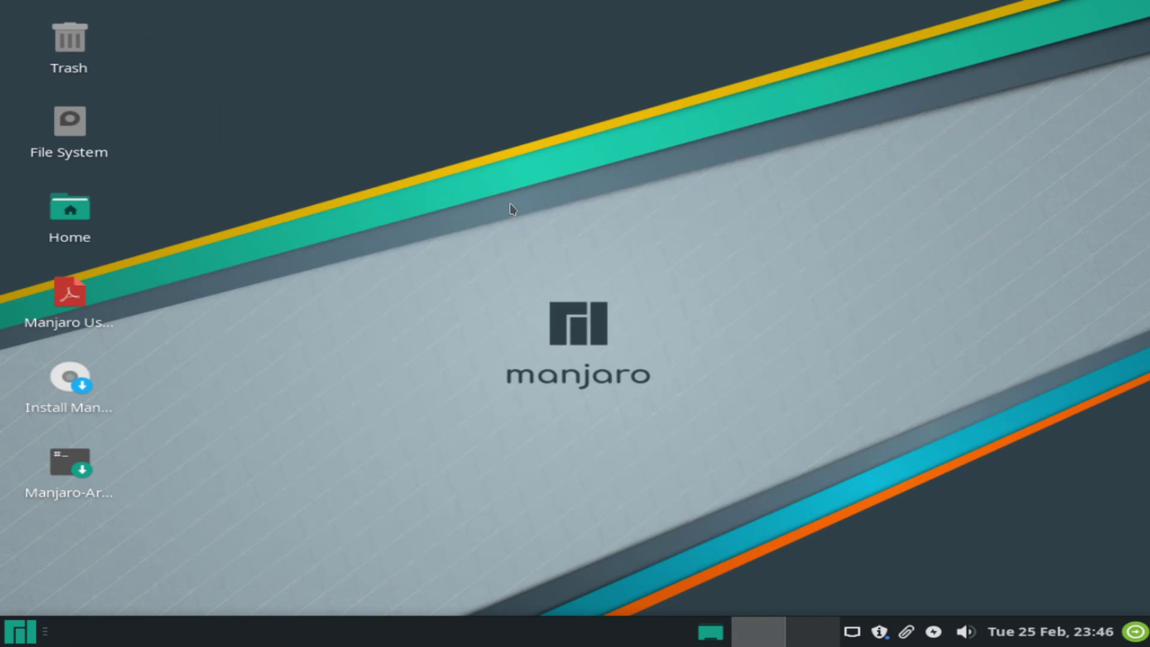
{"action": "mouse_move", "coordinate": [63, 397]}
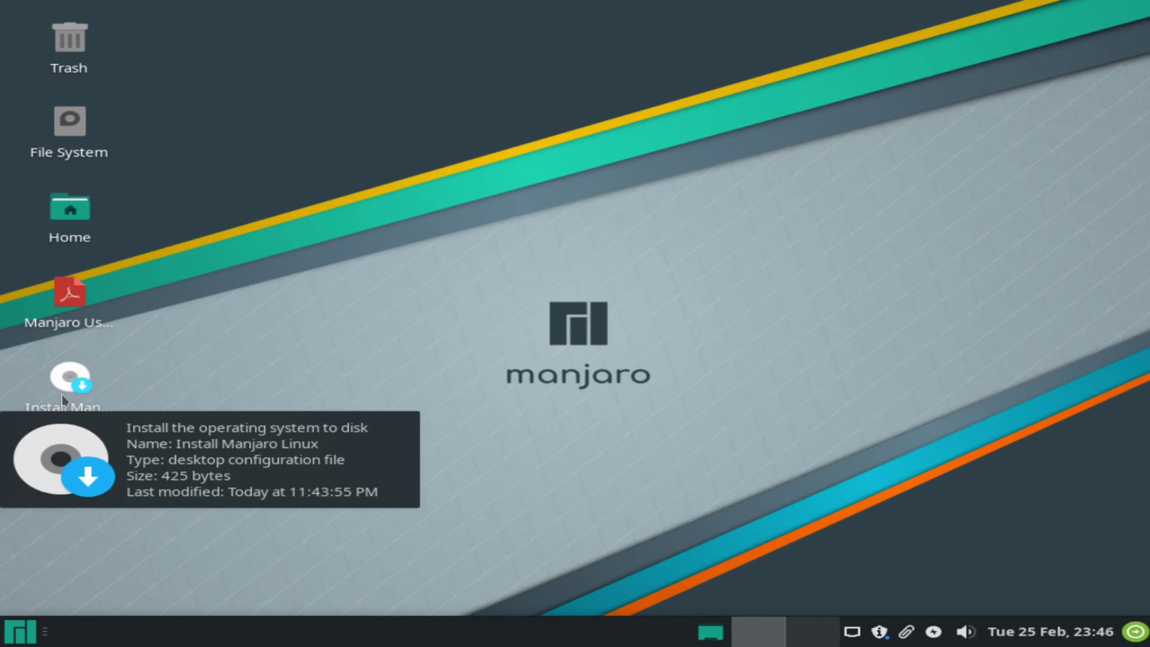
{"action": "double_click", "coordinate": [63, 390]}
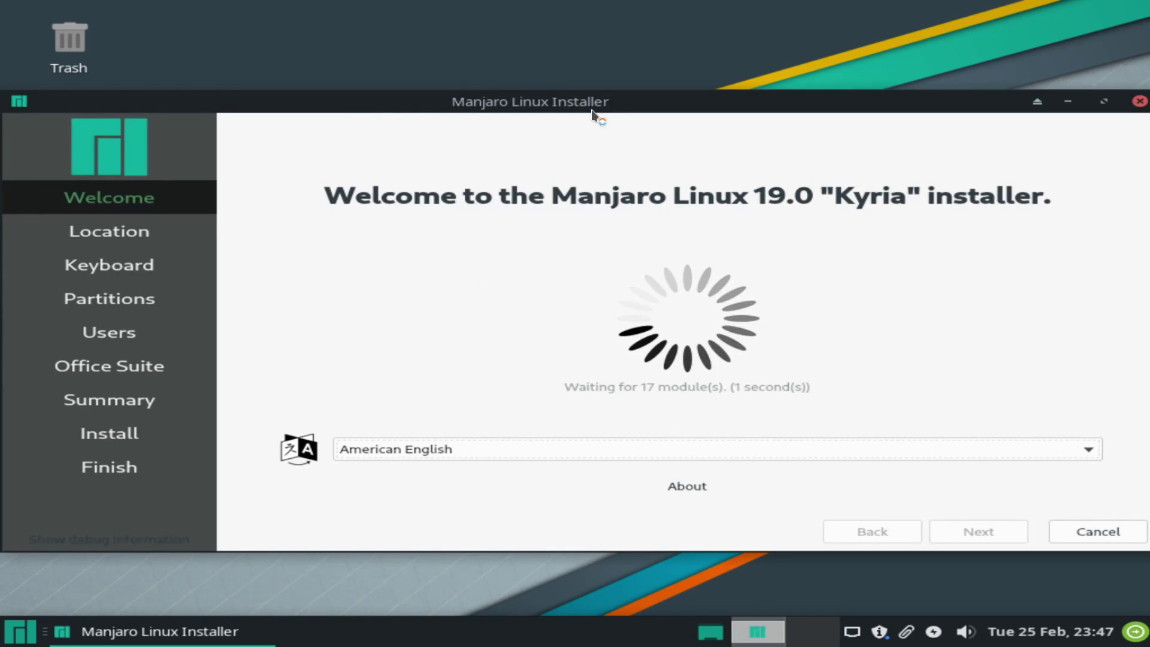
{"action": "double_click", "coordinate": [628, 99]}
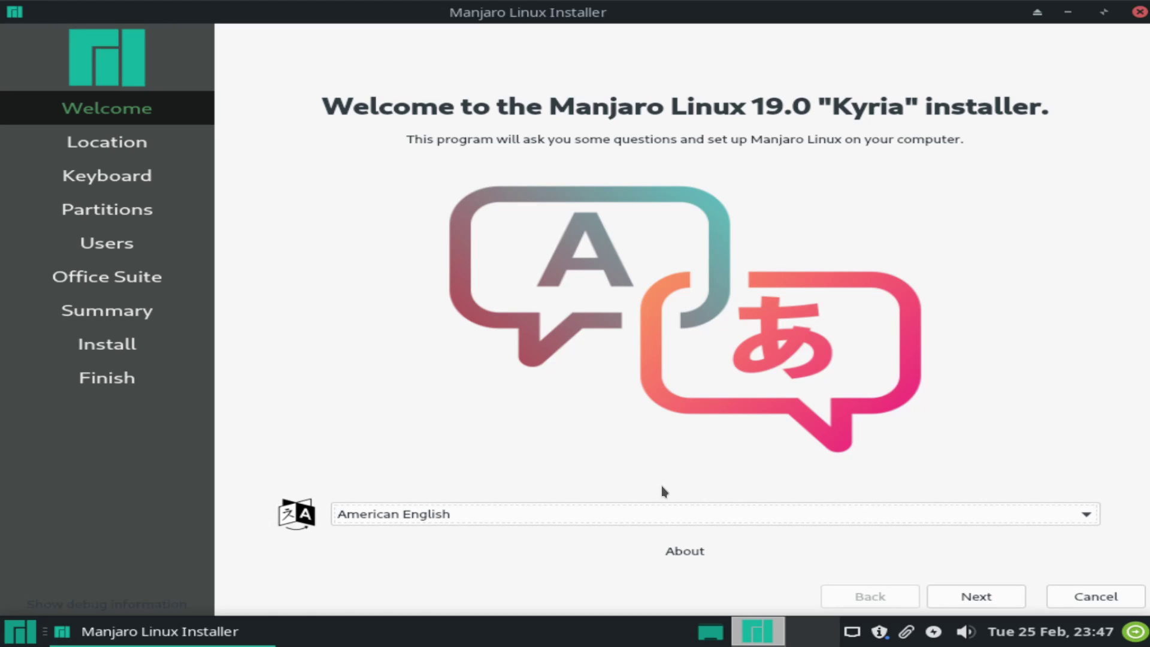
Pick America/Kentucky/Monticello as the time zone and keep the en_US.UTF-8 system locale.
{"action": "left_click", "coordinate": [972, 601]}
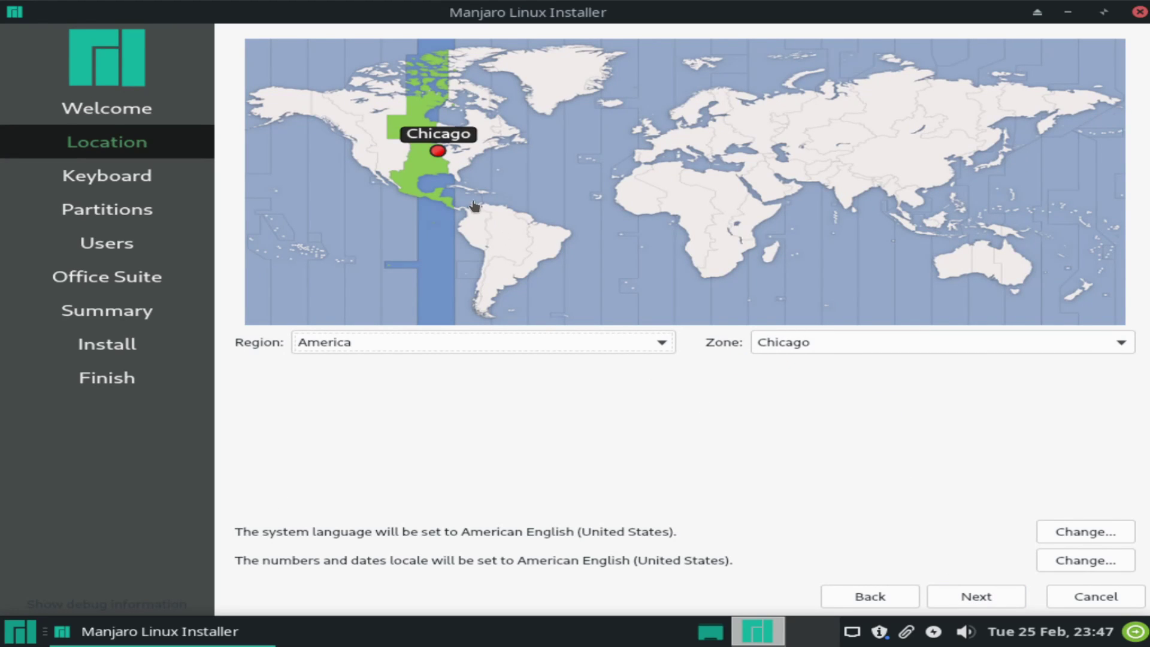
{"action": "left_click", "coordinate": [456, 163]}
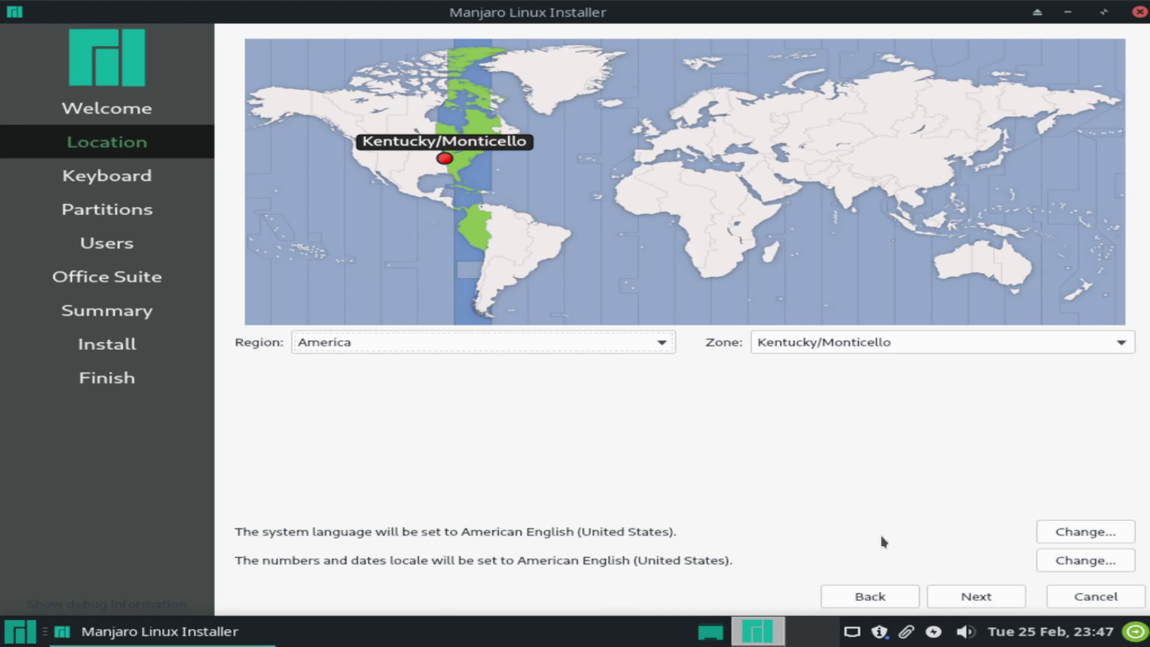
{"action": "left_click", "coordinate": [1070, 533]}
{"action": "scroll", "coordinate": [521, 348], "scroll_direction": "down", "scroll_amount": 1}
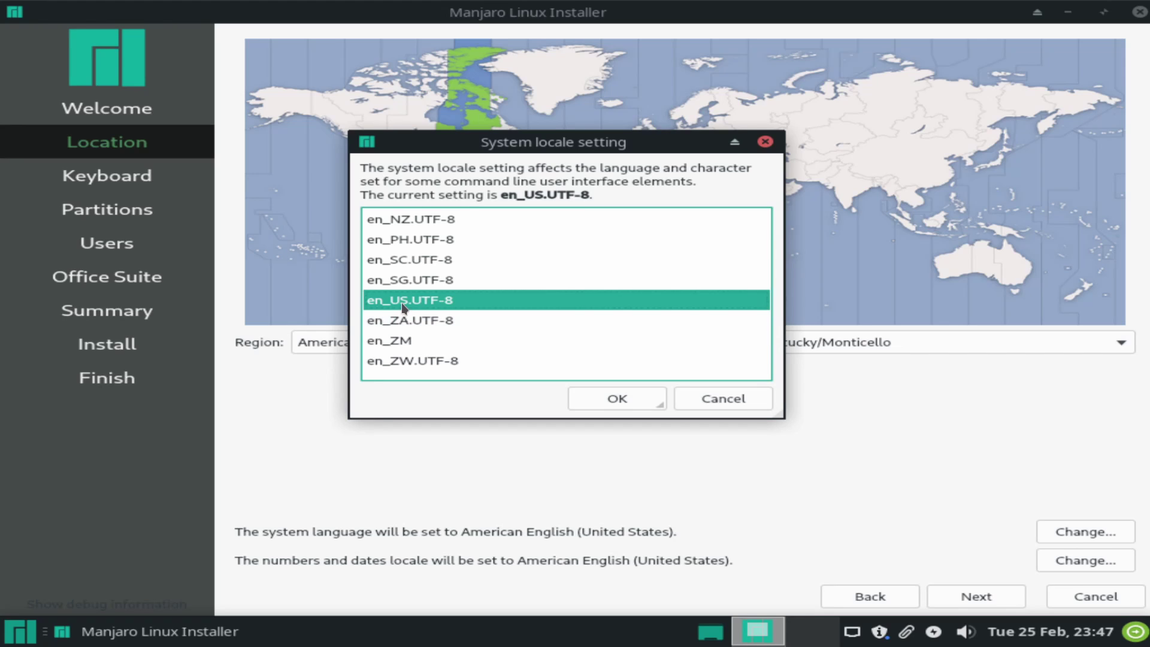
{"action": "left_click", "coordinate": [620, 398]}
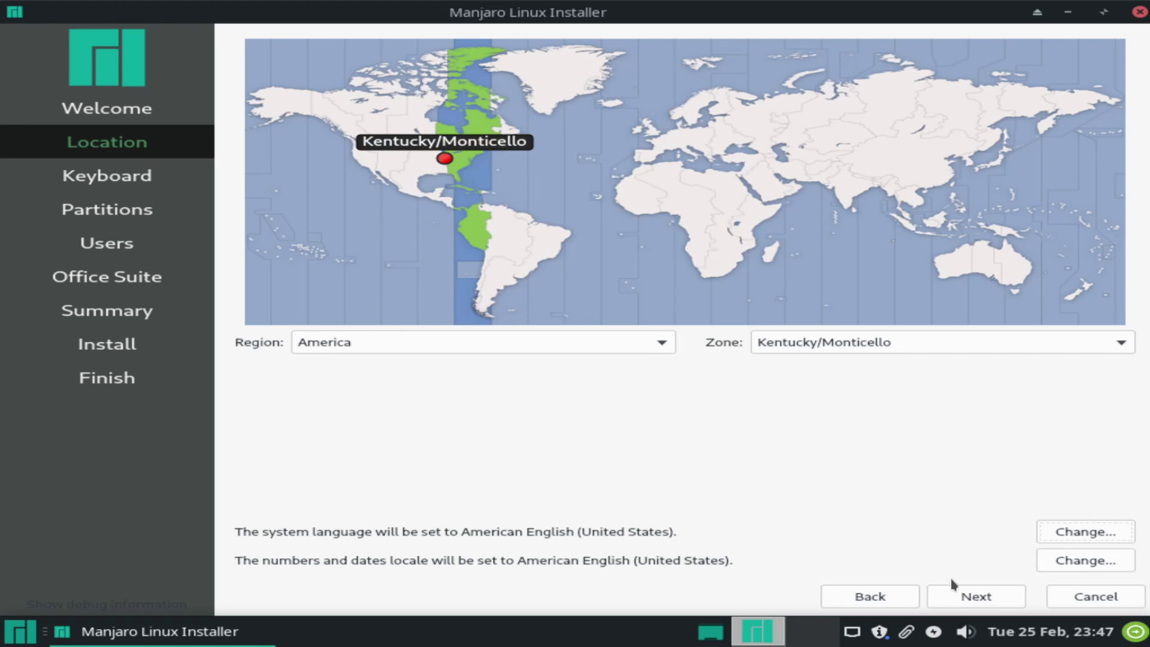
Keep the English (US) Default layout, testing it with 'qwerty' and erasing the text.
{"action": "left_click", "coordinate": [964, 598]}
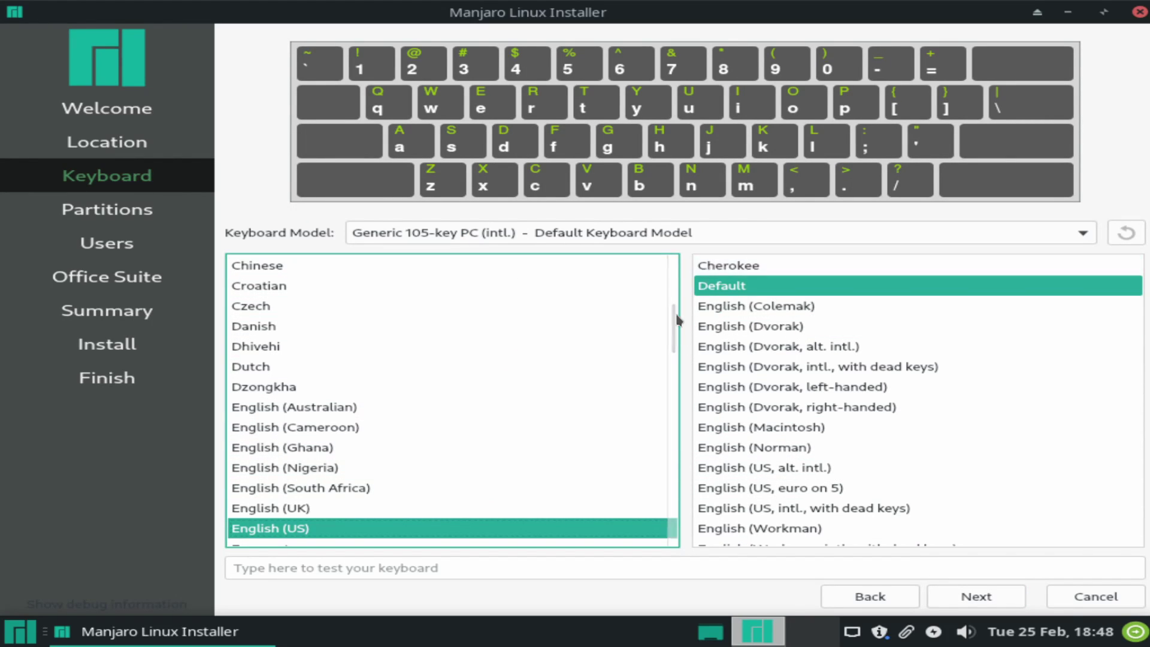
{"action": "left_click", "coordinate": [417, 566]}
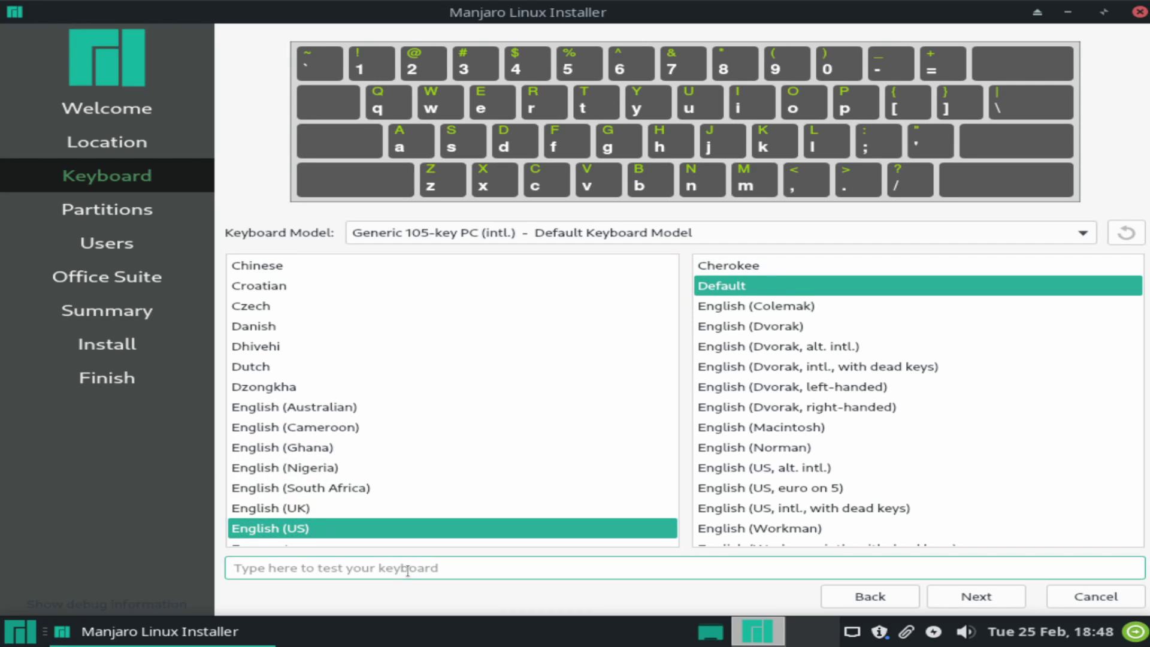
{"action": "type", "text": "qwerty"}
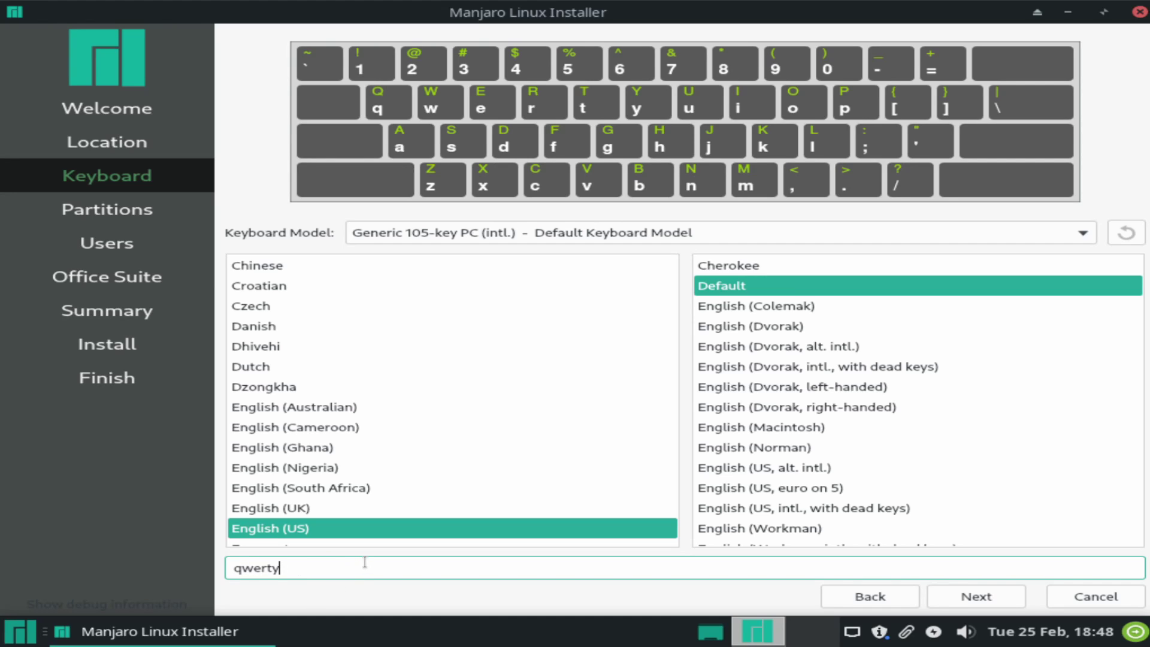
{"action": "key", "text": "BackSpace"}
{"action": "key", "text": "BackSpace"}
{"action": "key", "text": "BackSpace"}
{"action": "key", "text": "BackSpace"}
{"action": "key", "text": "BackSpace"}
{"action": "key", "text": "BackSpace"}
On the Partitions page, choose Erase disk for the 32 GiB VBOX HARDDISK.
{"action": "left_click", "coordinate": [987, 598]}
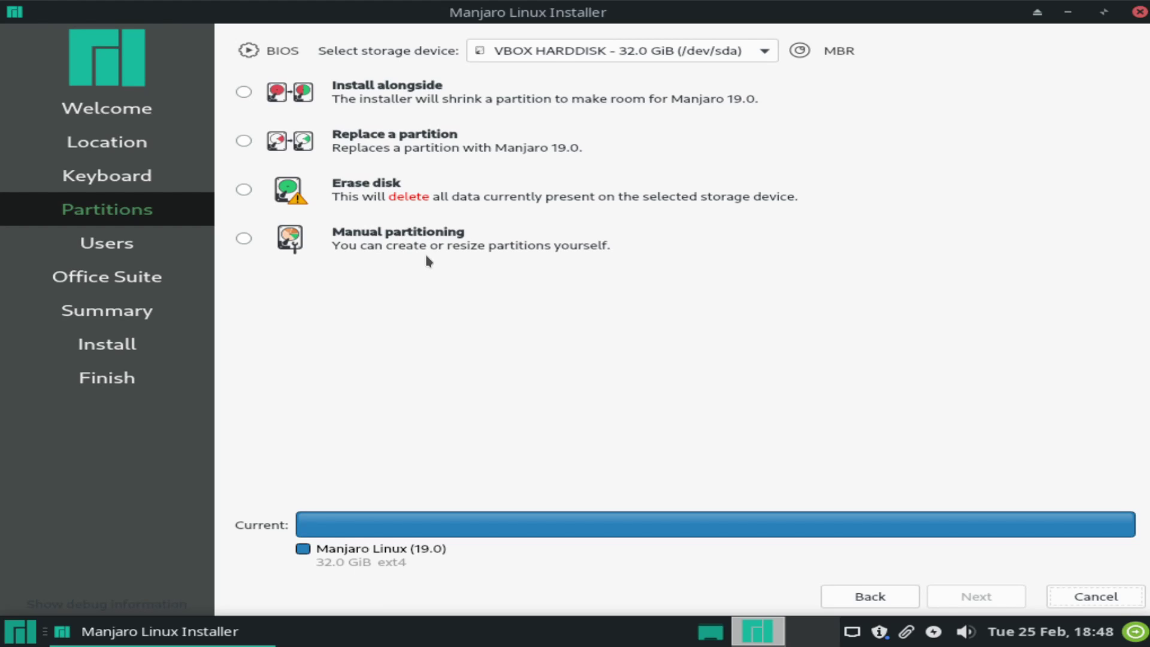
{"action": "left_click", "coordinate": [353, 192]}
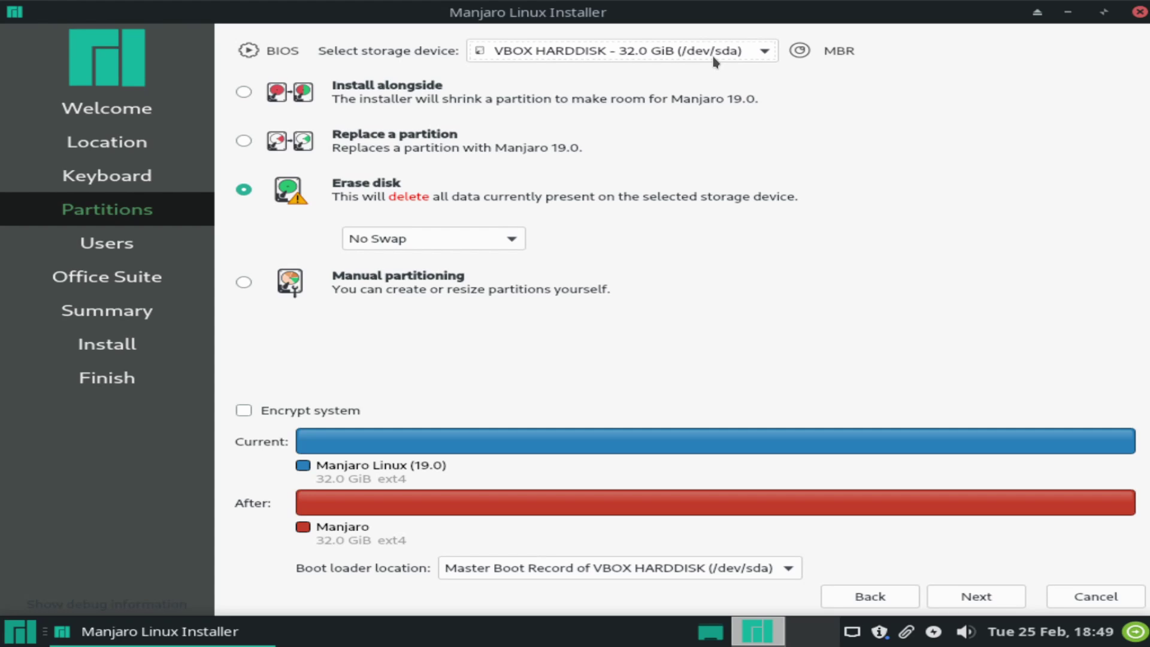
Choose Swap (no Hibernate) for the 3.2 GiB swap and keep the boot loader on the VBOX HARDDISK MBR.
{"action": "left_click", "coordinate": [503, 239]}
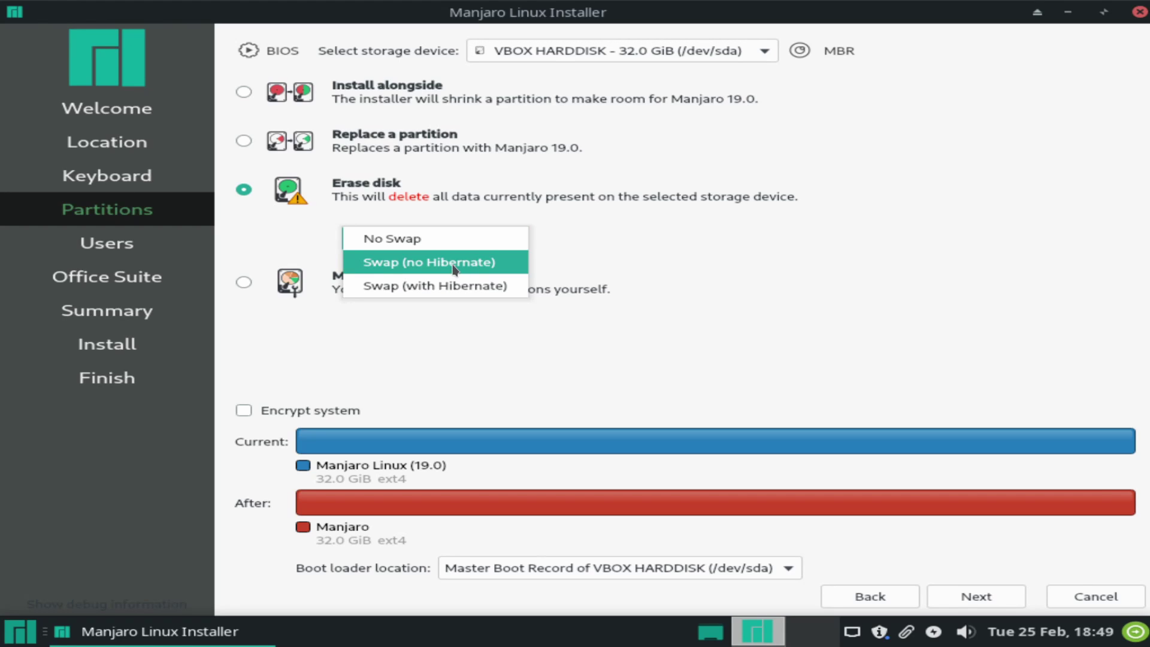
{"action": "left_click", "coordinate": [454, 266]}
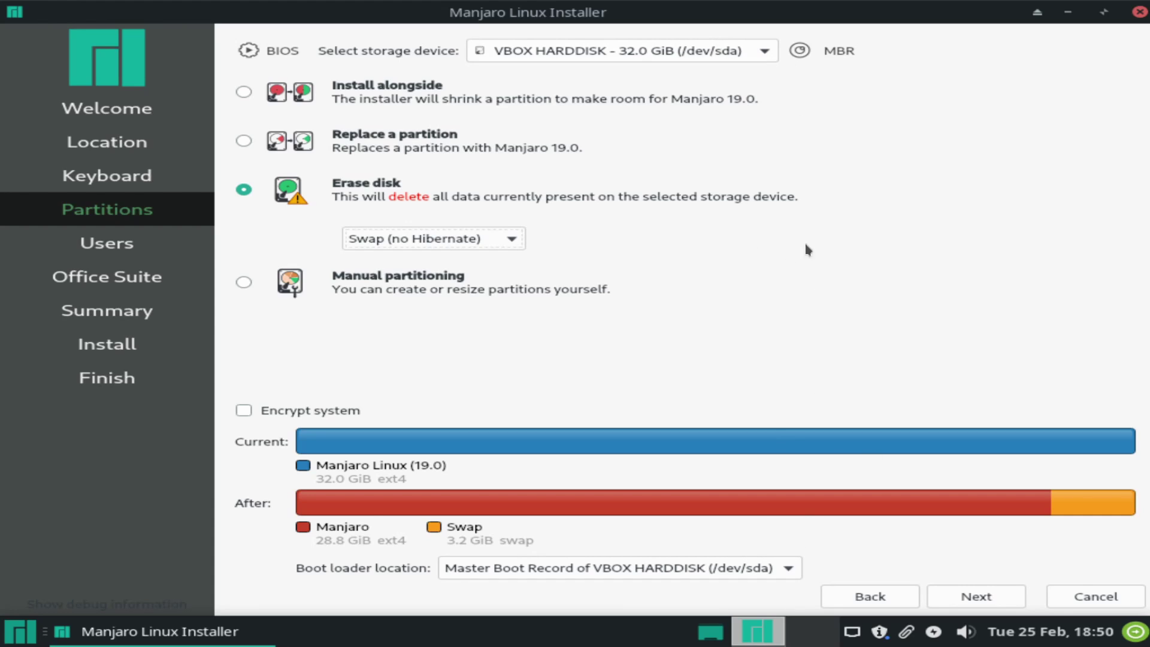
{"action": "left_click", "coordinate": [771, 576]}
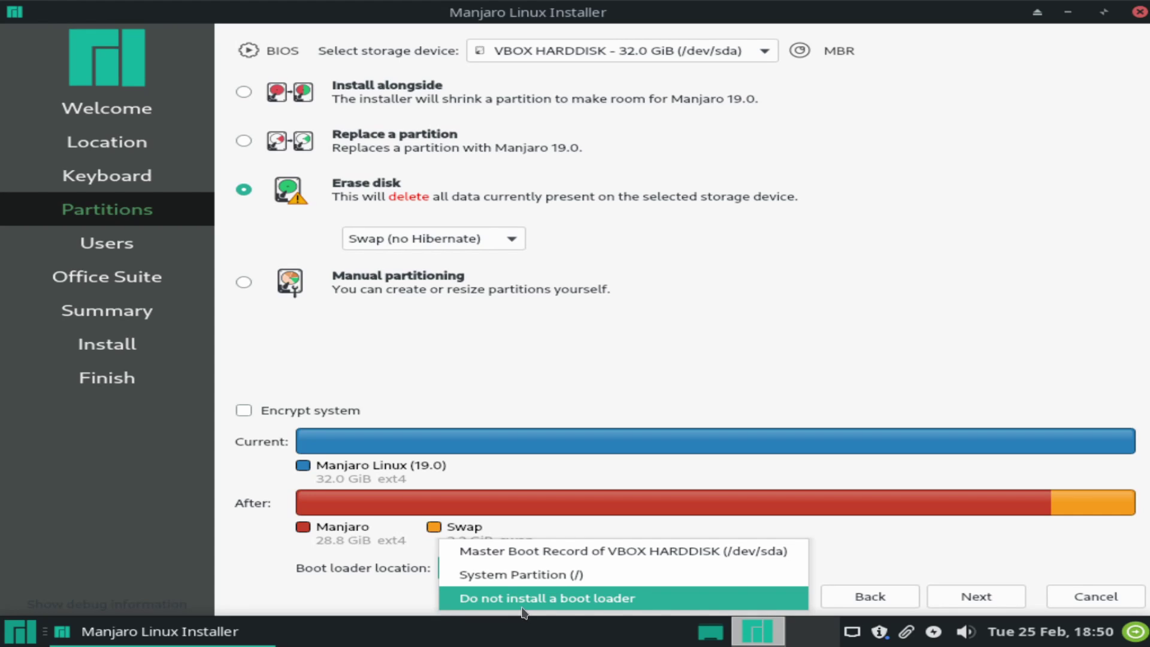
{"action": "left_click", "coordinate": [751, 559]}
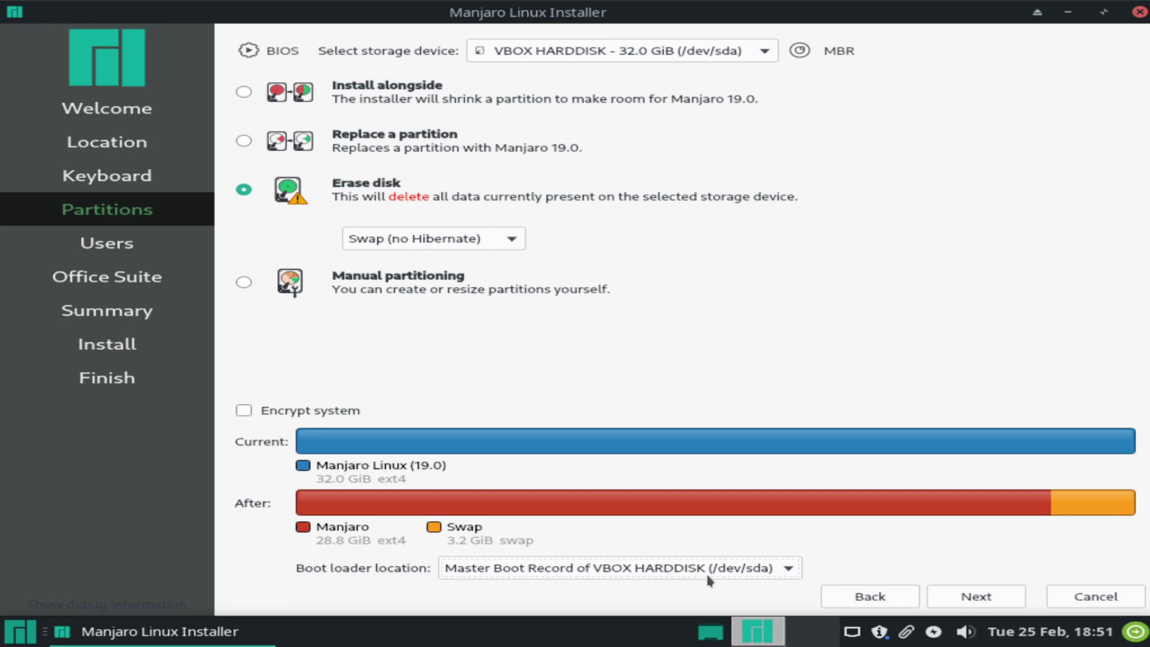
Enter the user's name, keep the auto-filled login, and set a computer name based on it.
{"action": "left_click", "coordinate": [975, 599]}
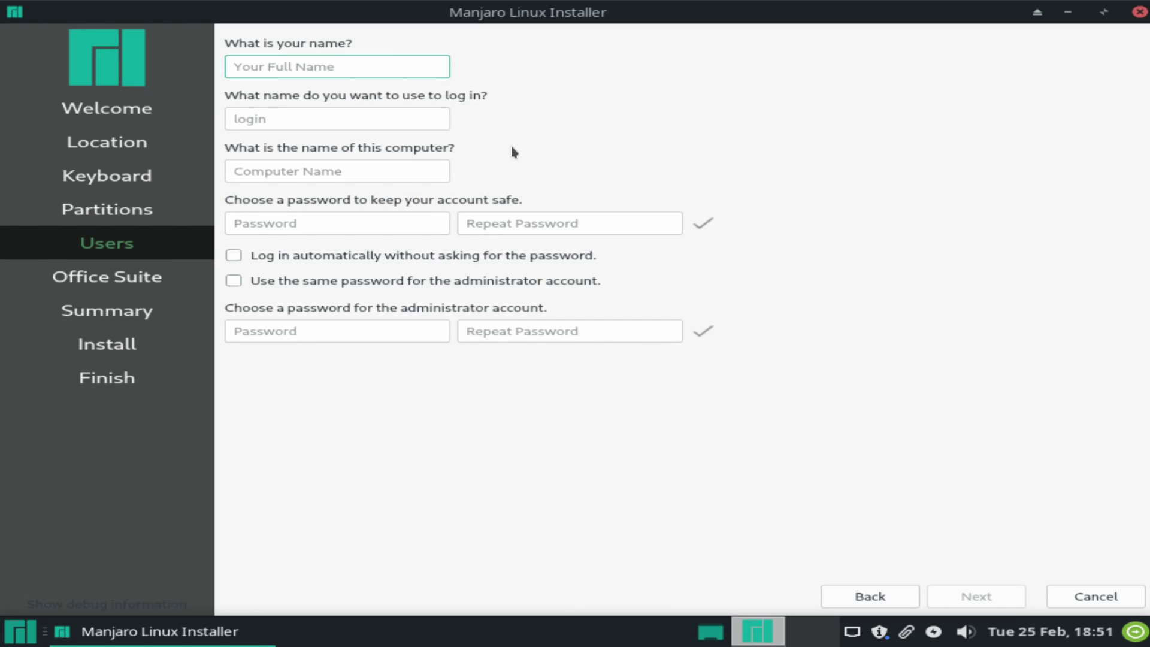
{"action": "type", "text": "savvynik"}
{"action": "key", "text": "Tab"}
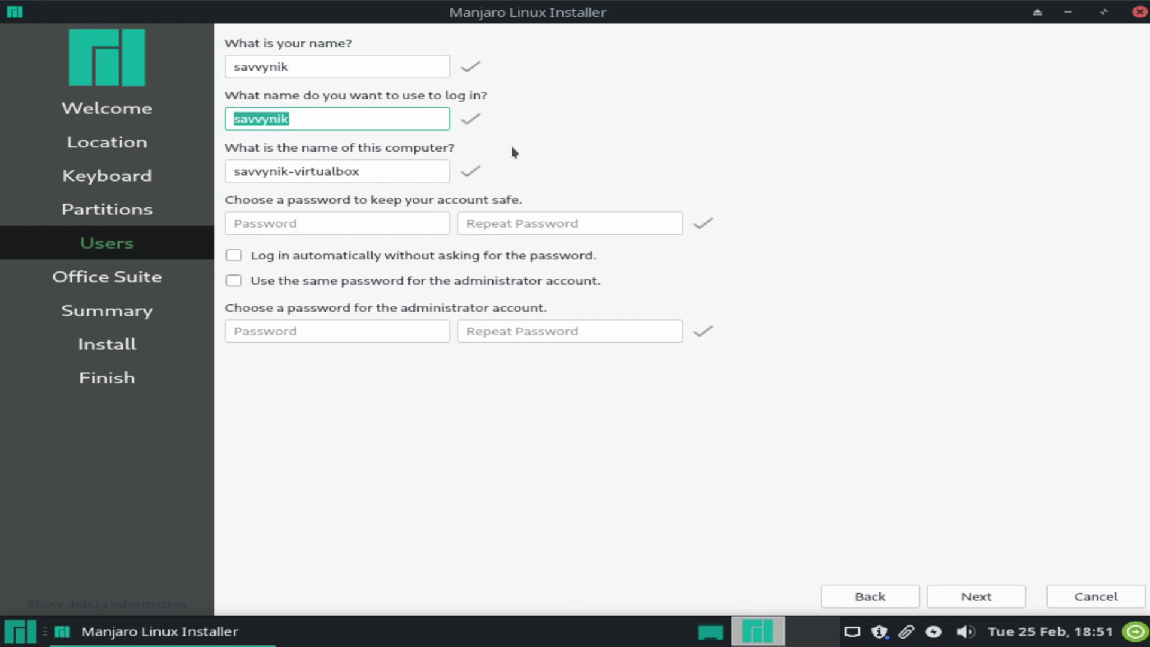
{"action": "key", "text": "Tab"}
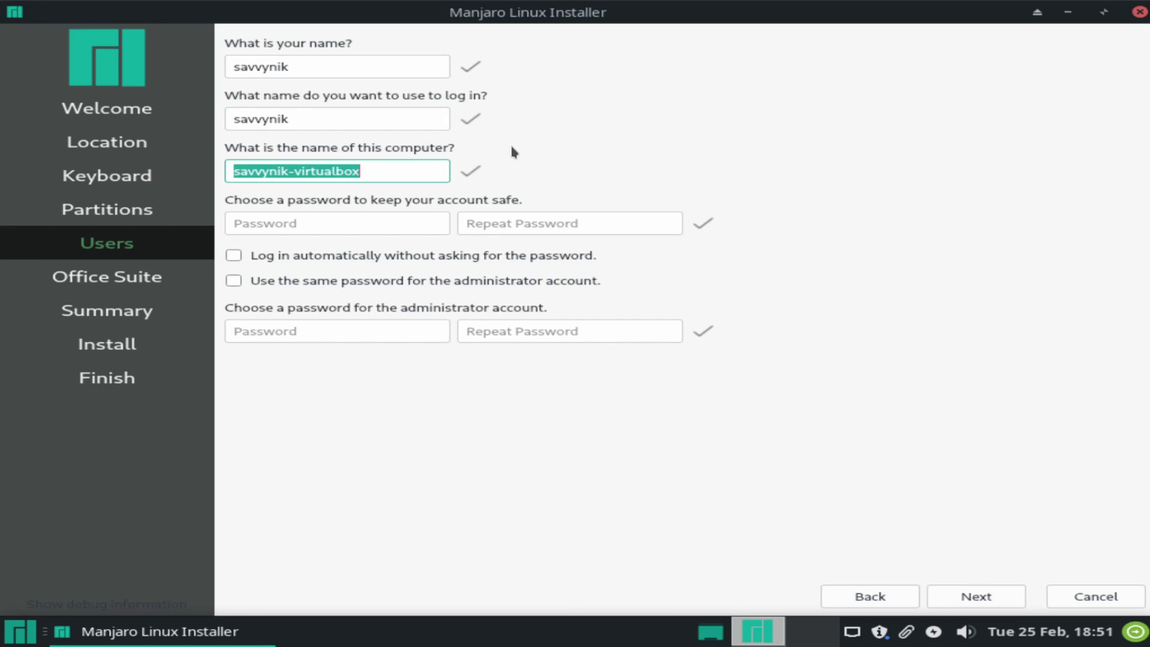
{"action": "type", "text": "savvynik-pic"}
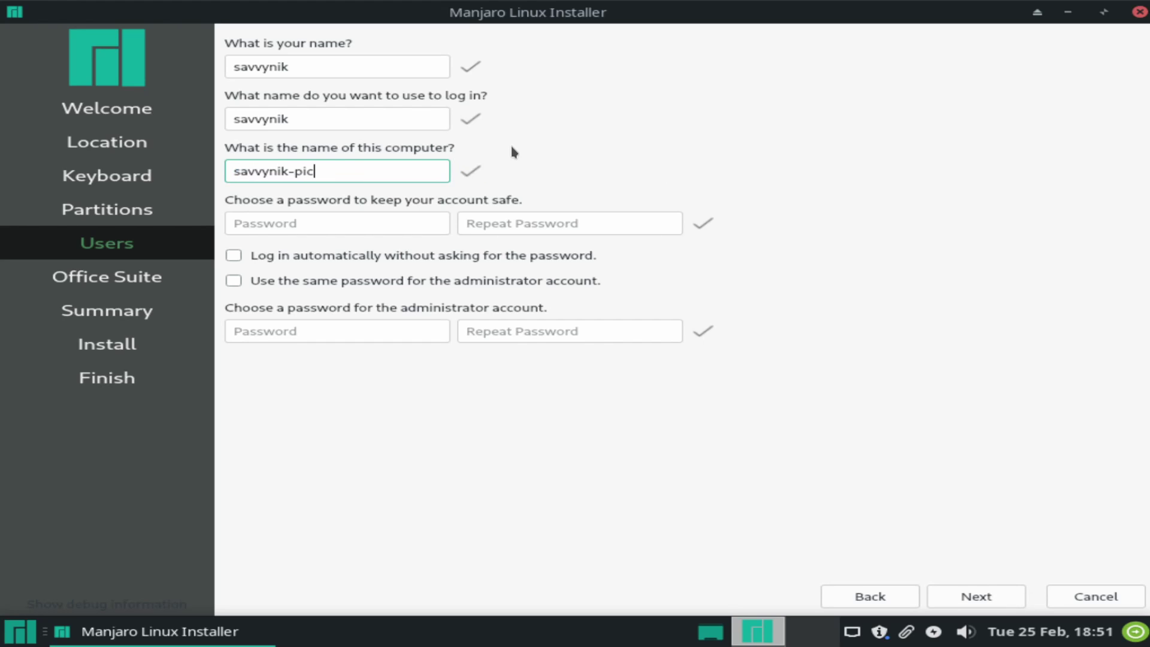
{"action": "key", "text": "Tab"}
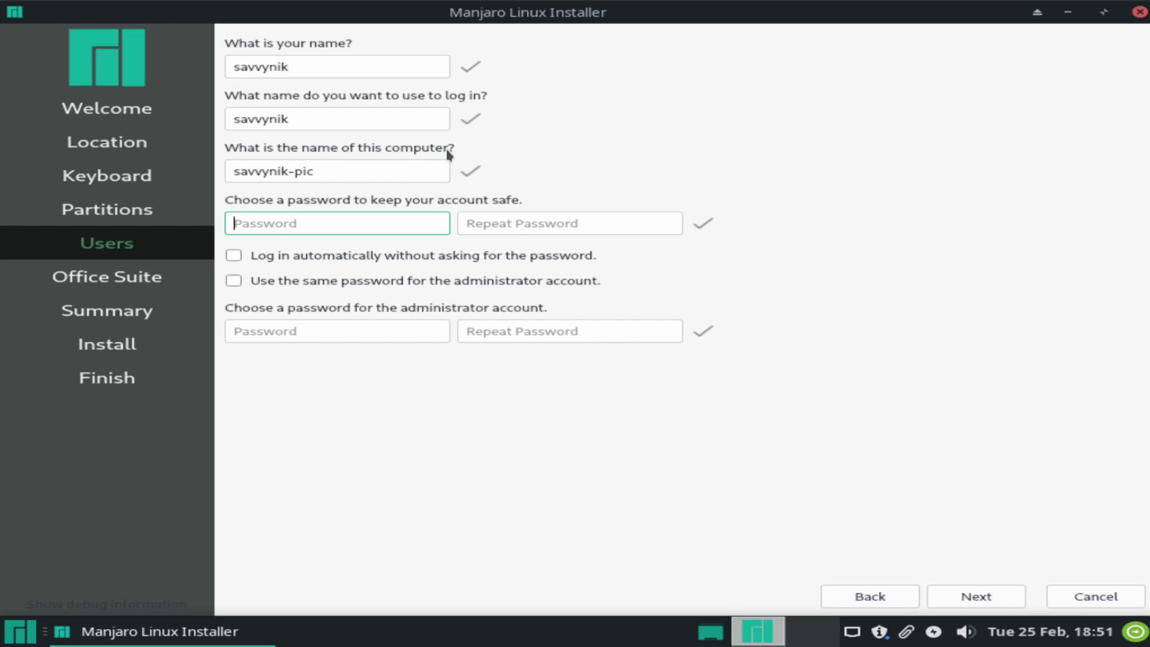
{"action": "left_click", "coordinate": [417, 163]}
{"action": "key", "text": "BackSpace"}
{"action": "key", "text": "BackSpace"}
{"action": "type", "text": "c"}
{"action": "key", "text": "Tab"}
Enter and repeat the account password, reusing it for the administrator account.
{"action": "type", "text": "********"}
{"action": "key", "text": "Tab"}
{"action": "type", "text": "********"}
{"action": "key", "text": "Tab"}
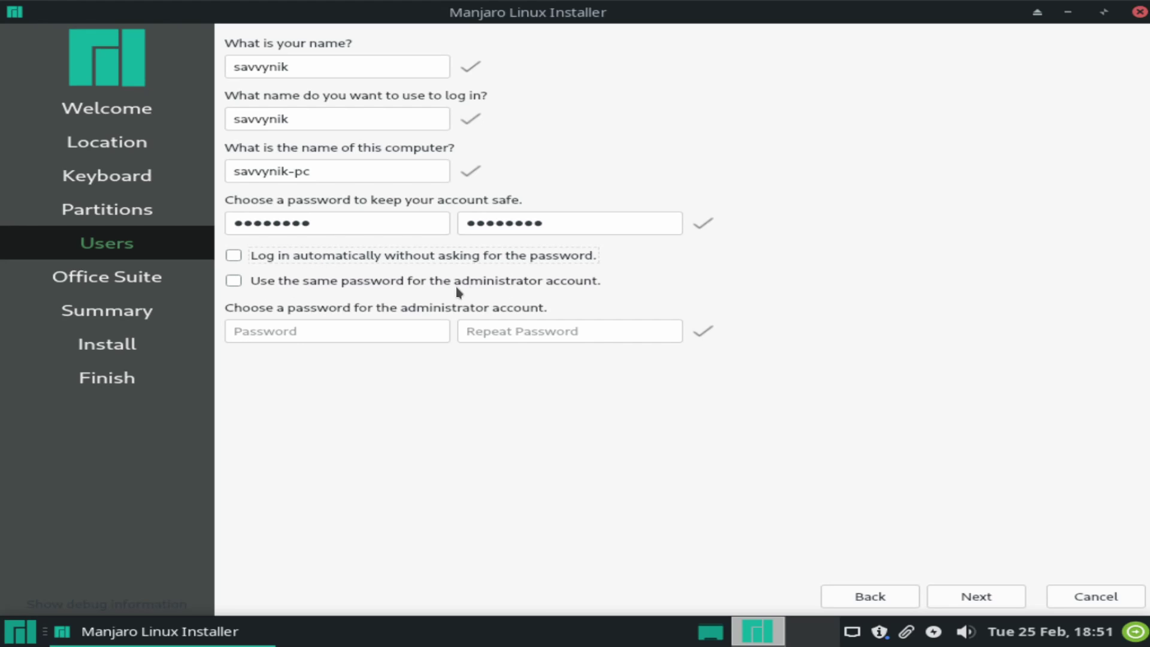
{"action": "left_click", "coordinate": [233, 280]}
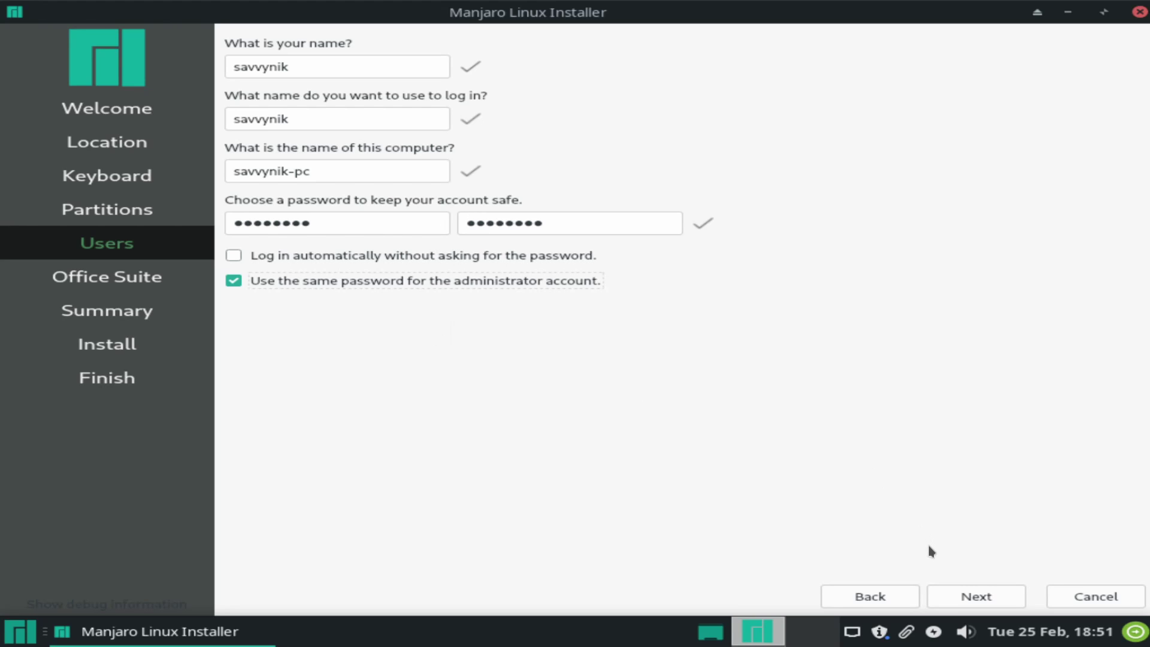
{"action": "left_click", "coordinate": [964, 598]}
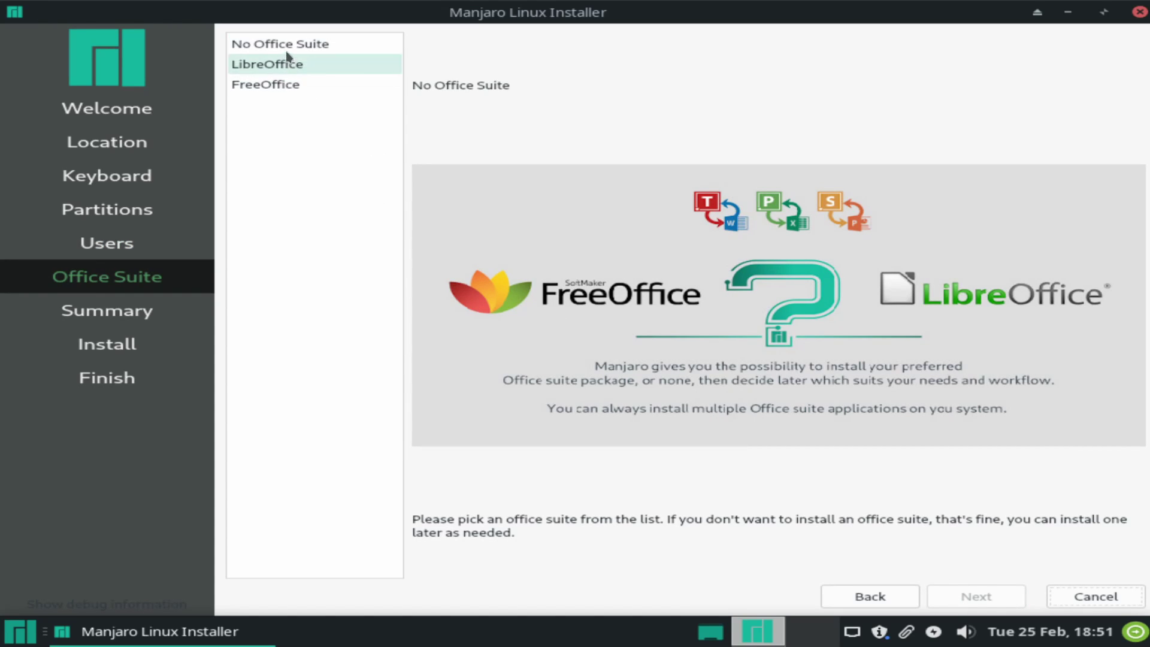
Select No Office Suite and move on to the installation Summary.
{"action": "left_click", "coordinate": [305, 46]}
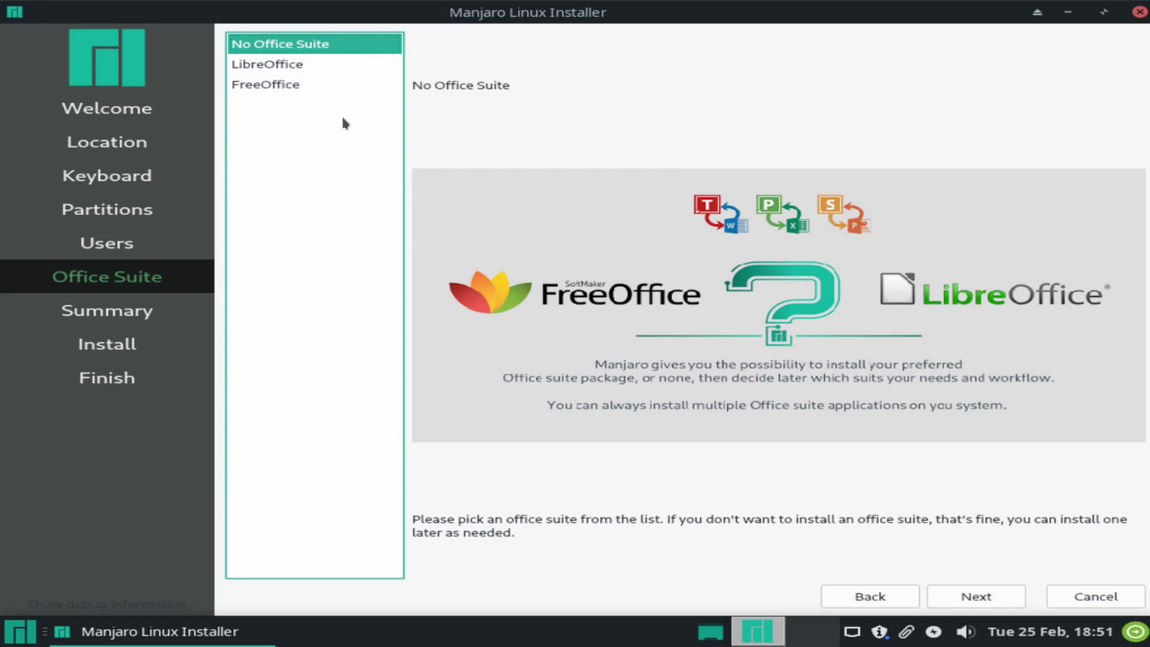
{"action": "left_click", "coordinate": [972, 597]}
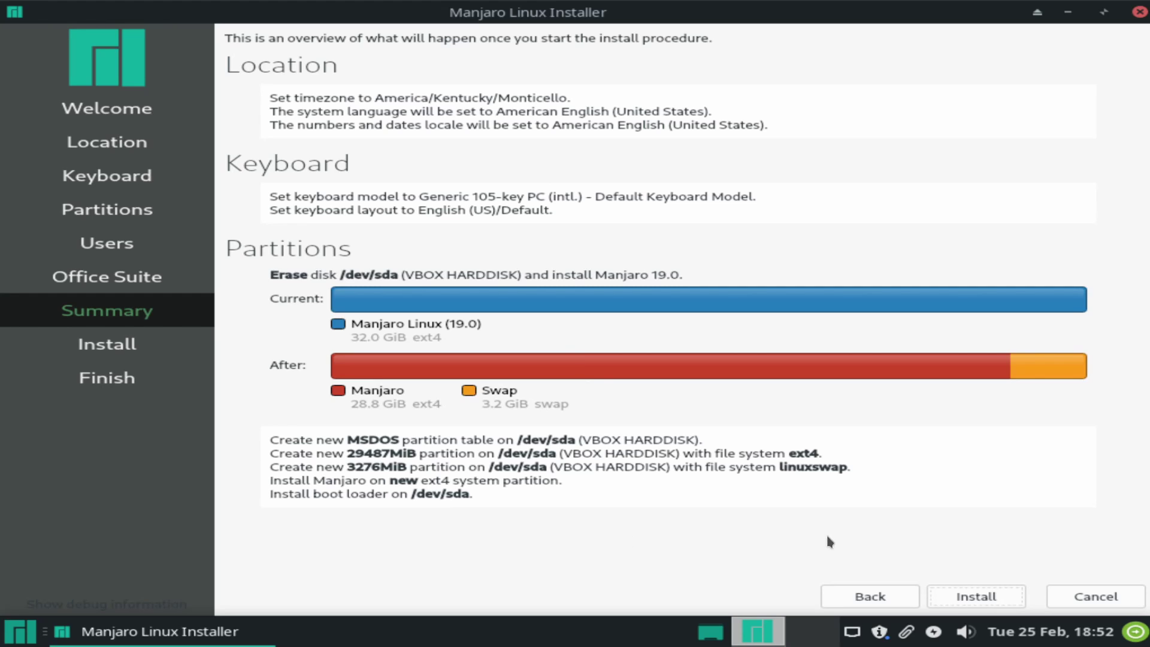
Start installing Manjaro 19.0 onto /dev/sda and confirm with Install now.
{"action": "left_click", "coordinate": [978, 598]}
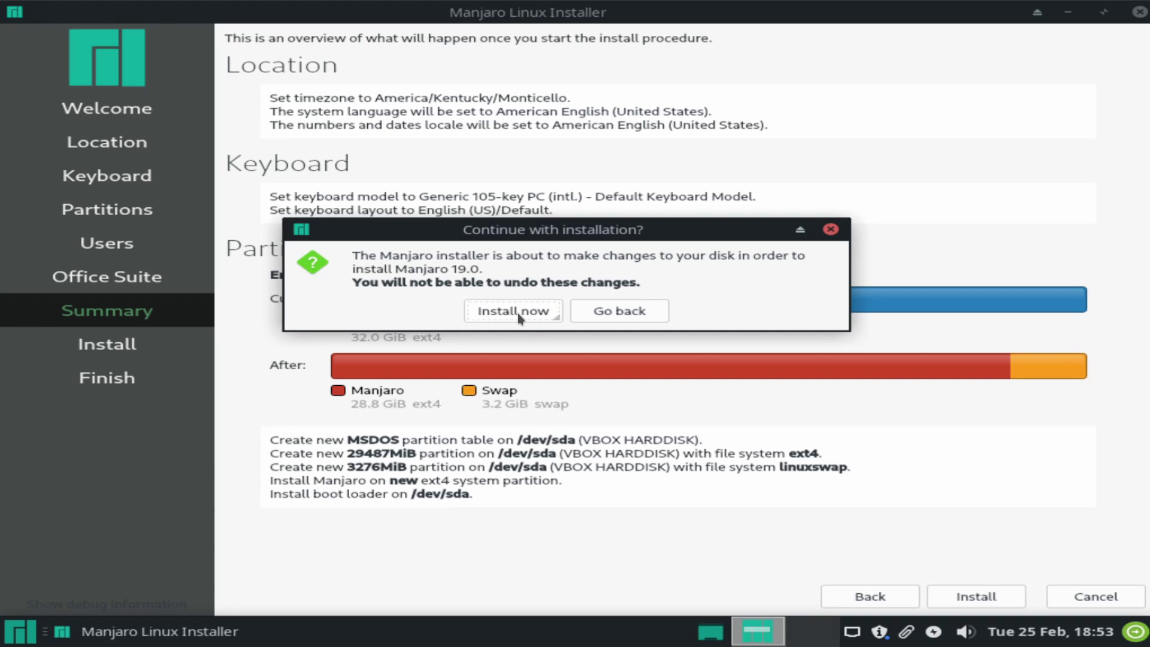
{"action": "left_click", "coordinate": [515, 311]}
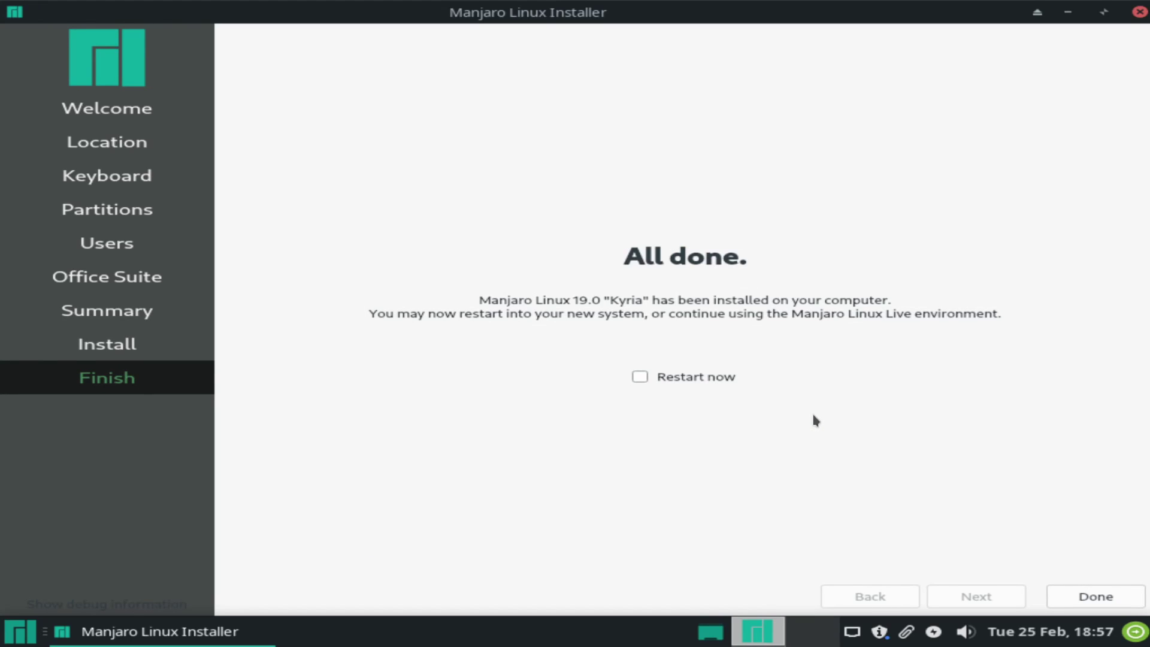
Tick Restart now and finish the installer so the machine reboots.
{"action": "left_click", "coordinate": [704, 378]}
{"action": "left_click", "coordinate": [1091, 599]}
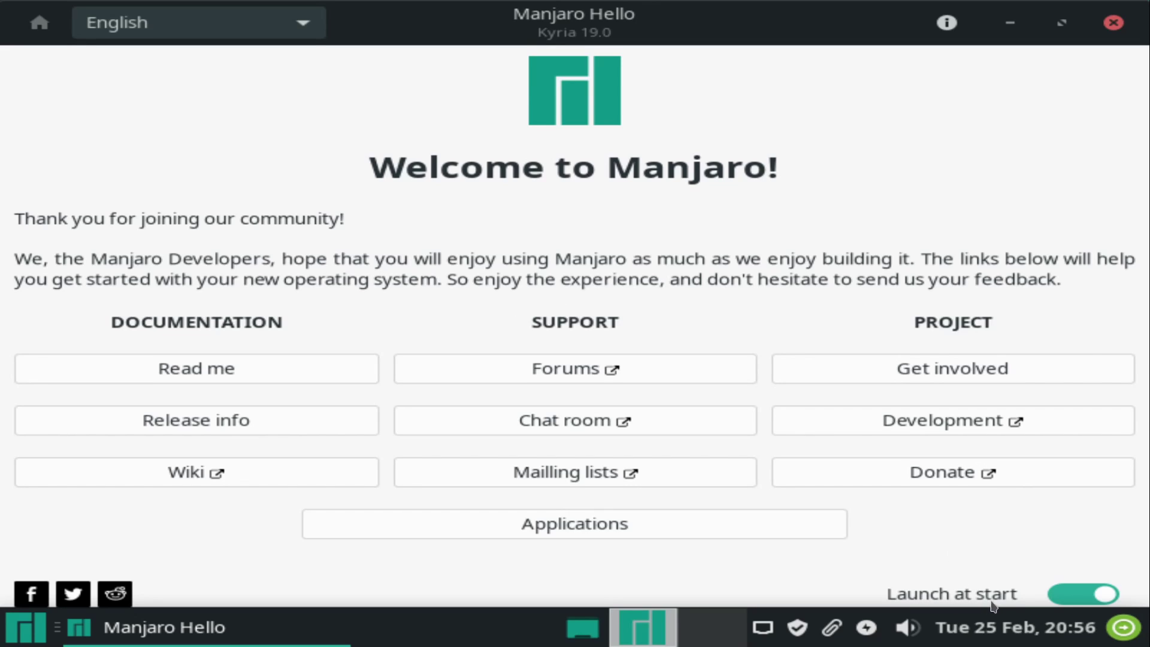
Turn off Launch at start in Manjaro Hello and close its window.
{"action": "left_click", "coordinate": [1081, 594]}
{"action": "left_click", "coordinate": [1115, 24]}
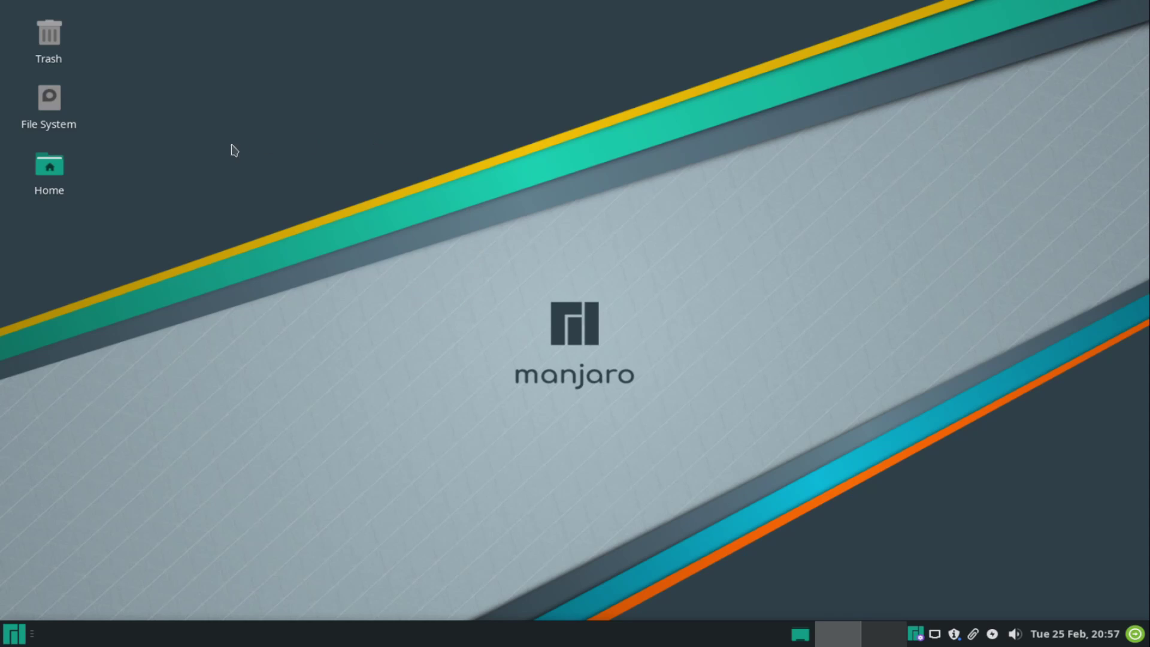
{"action": "double_click", "coordinate": [59, 103]}
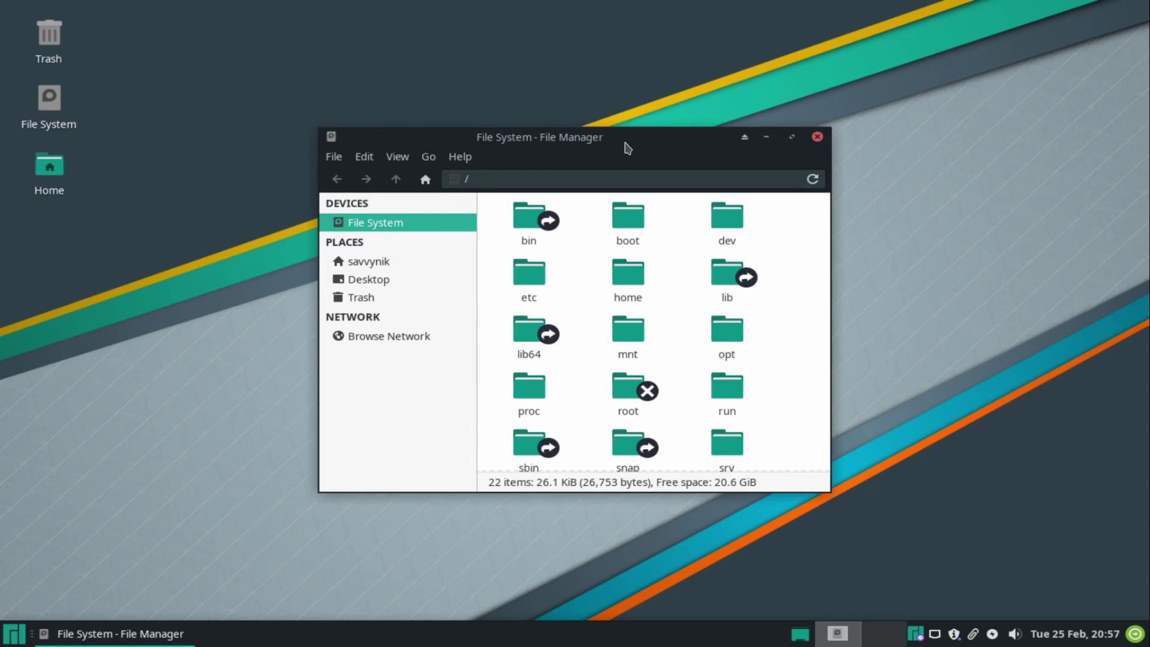
{"action": "left_click_drag", "start_coordinate": [626, 141], "coordinate": [431, 34]}
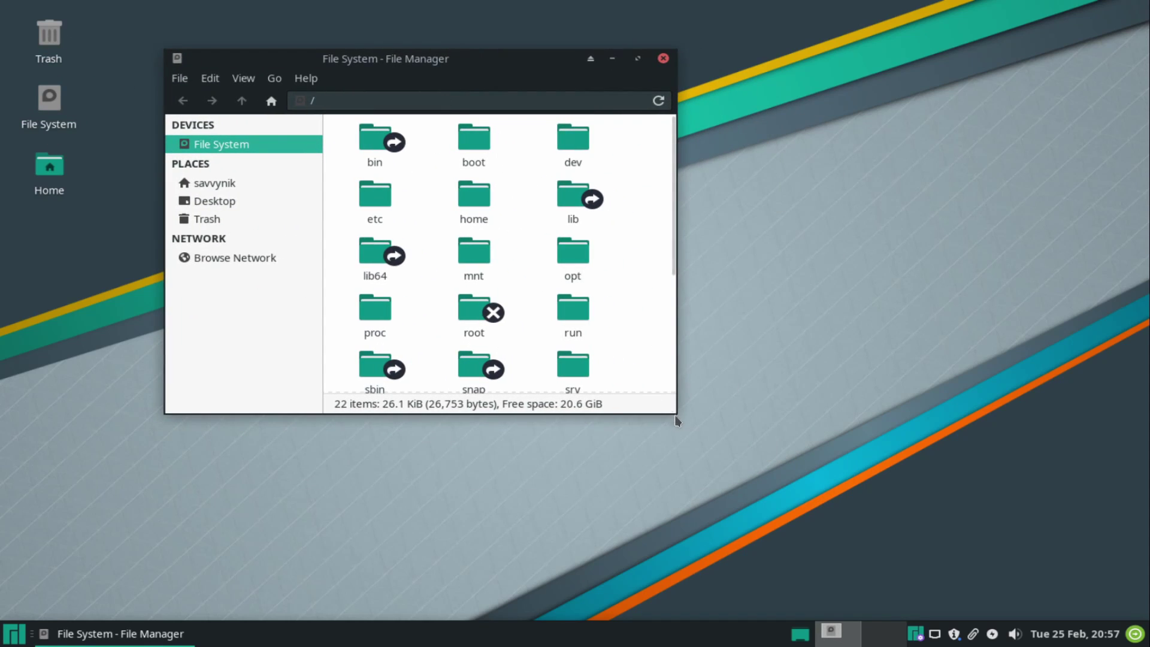
{"action": "left_click_drag", "start_coordinate": [670, 410], "coordinate": [954, 515]}
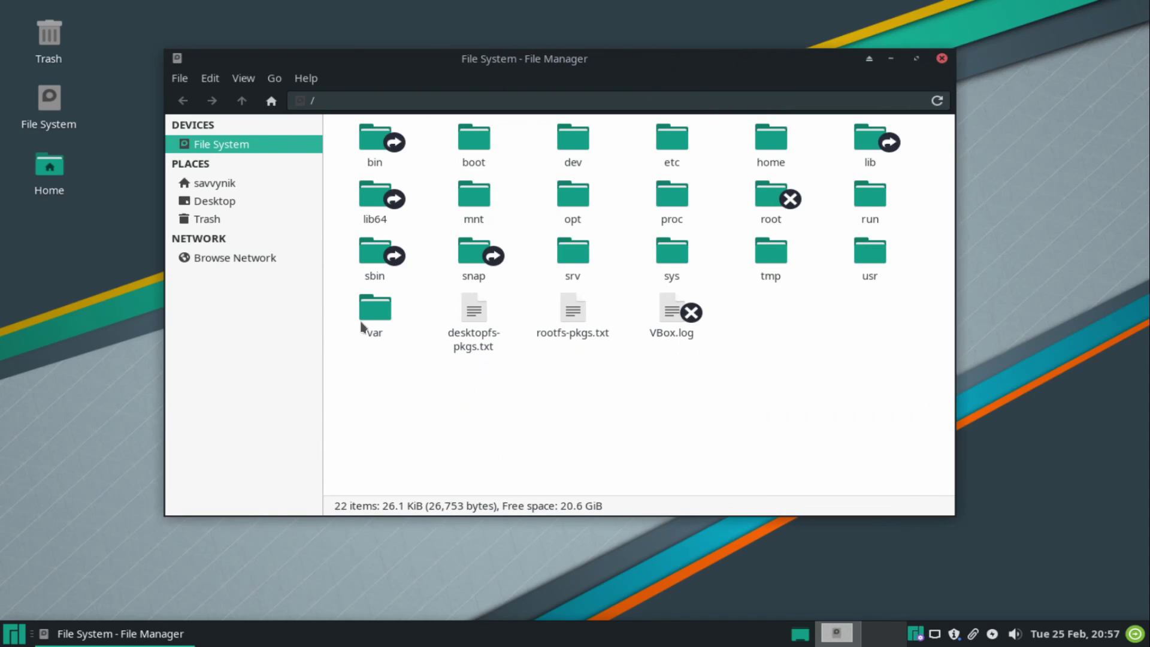
{"action": "left_click", "coordinate": [942, 59]}
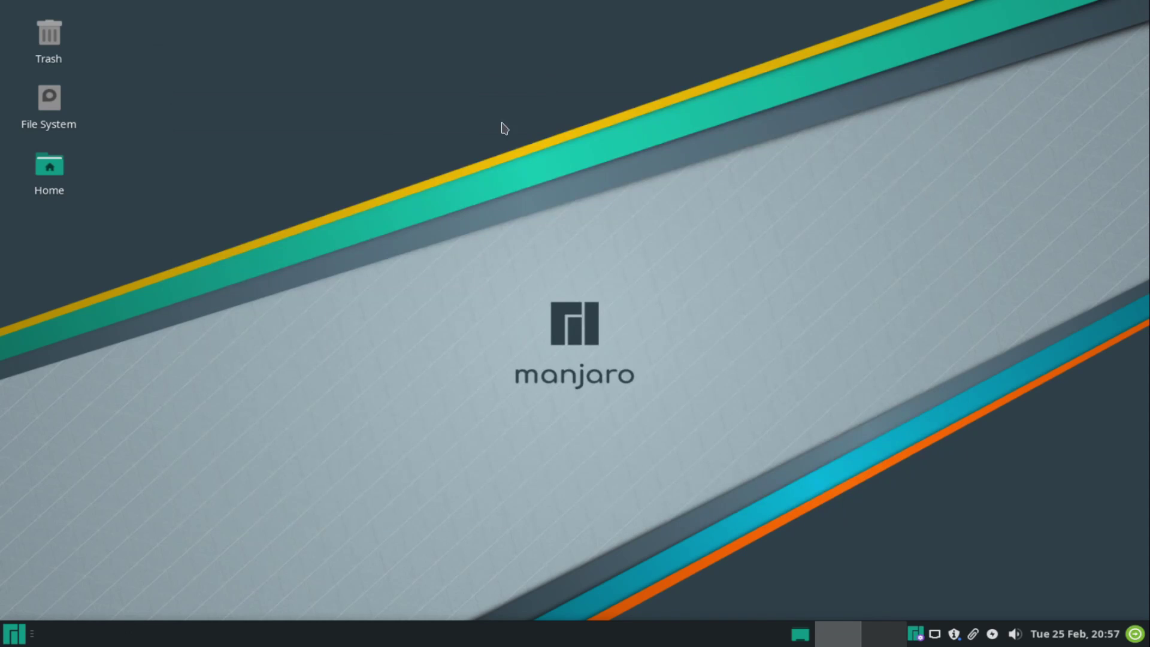
{"action": "double_click", "coordinate": [59, 169]}
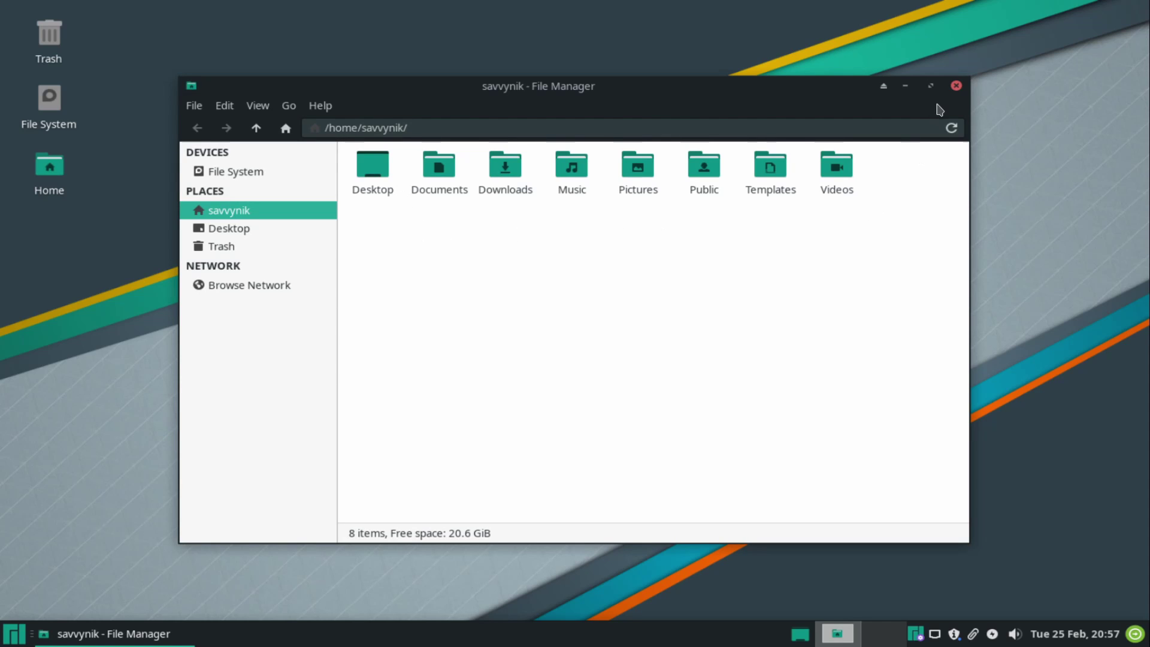
{"action": "left_click", "coordinate": [956, 85]}
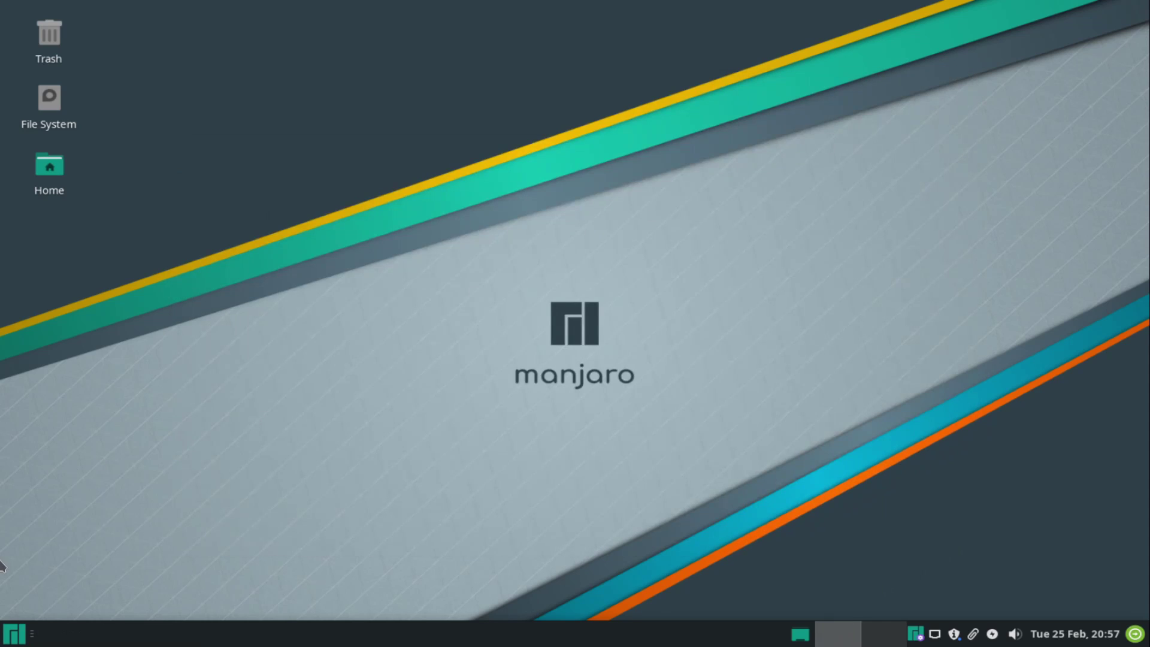
{"action": "left_click", "coordinate": [23, 634]}
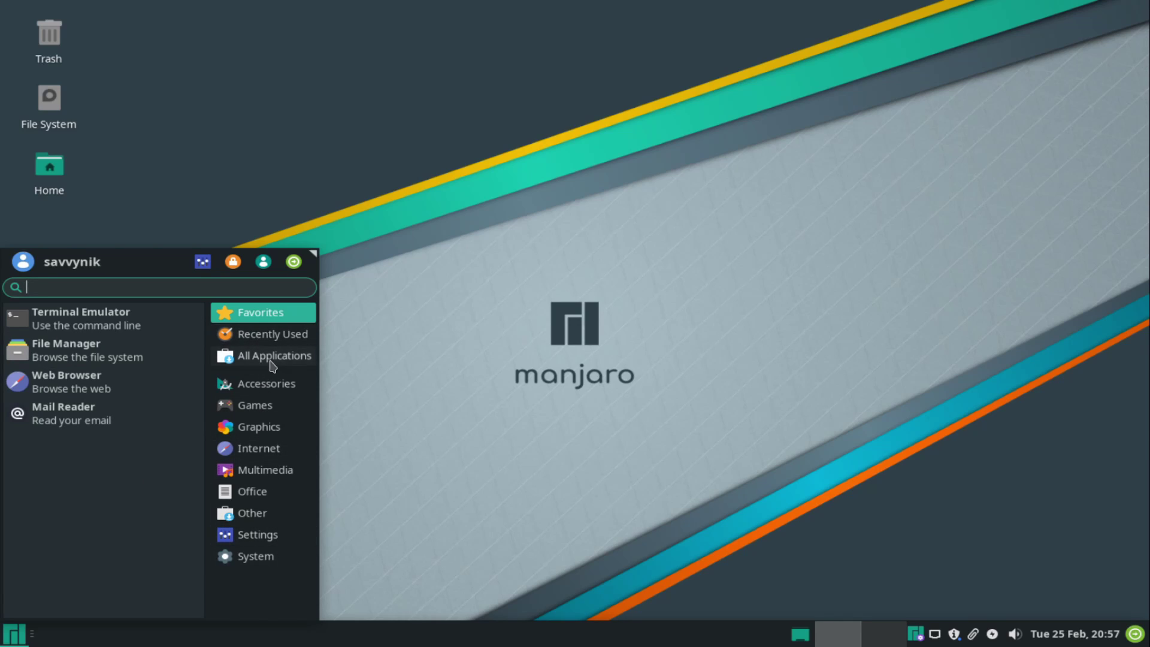
{"action": "left_click", "coordinate": [266, 413]}
{"action": "left_click", "coordinate": [270, 429]}
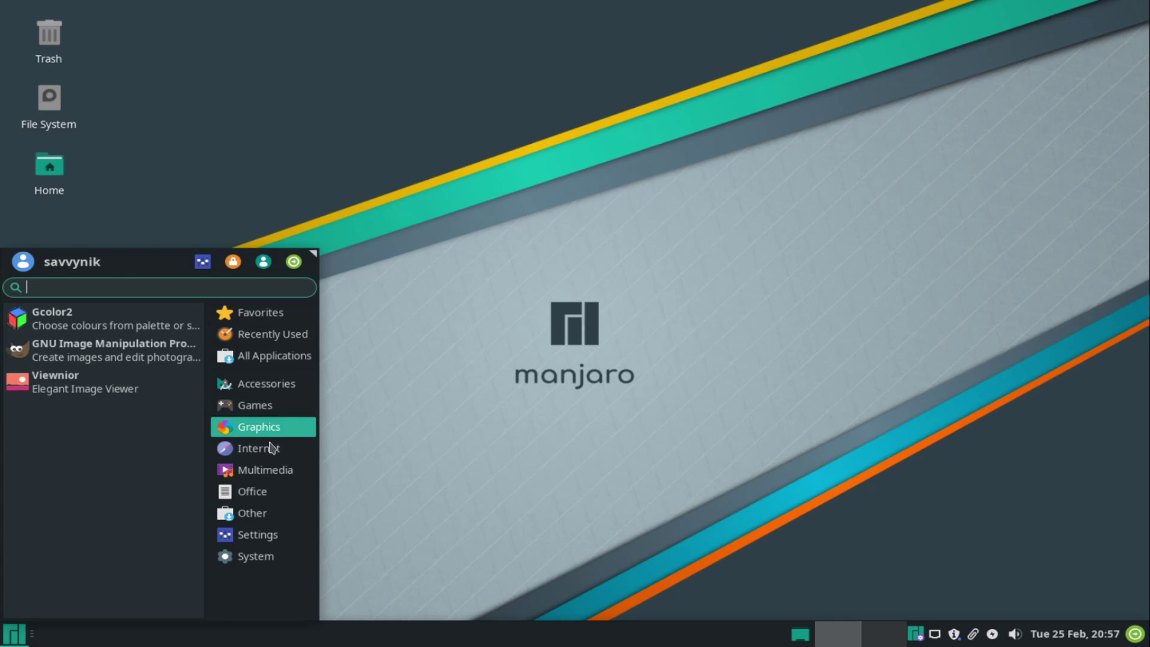
{"action": "left_click", "coordinate": [265, 474]}
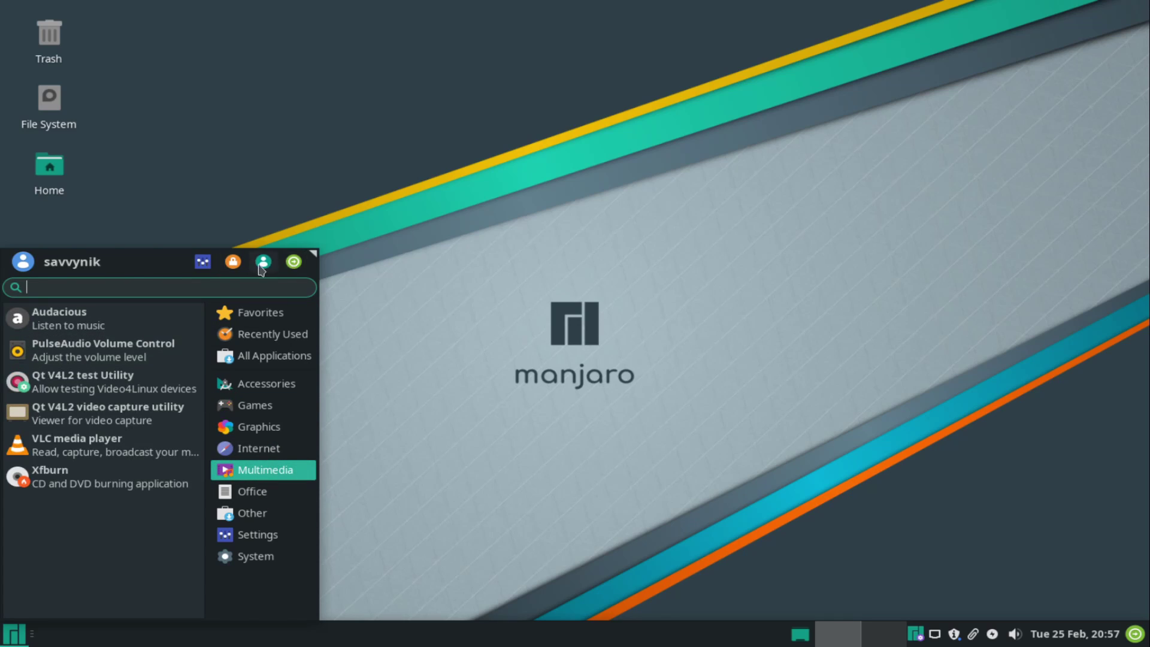
{"action": "left_click_drag", "start_coordinate": [312, 253], "coordinate": [266, 284]}
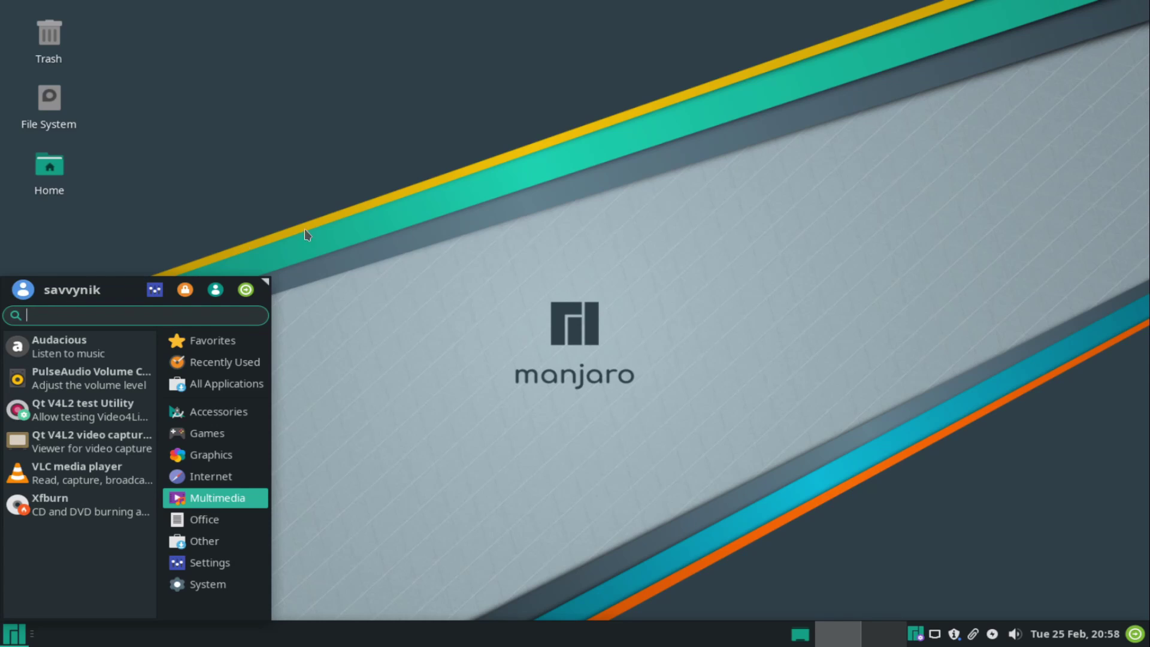
{"action": "left_click", "coordinate": [373, 217]}
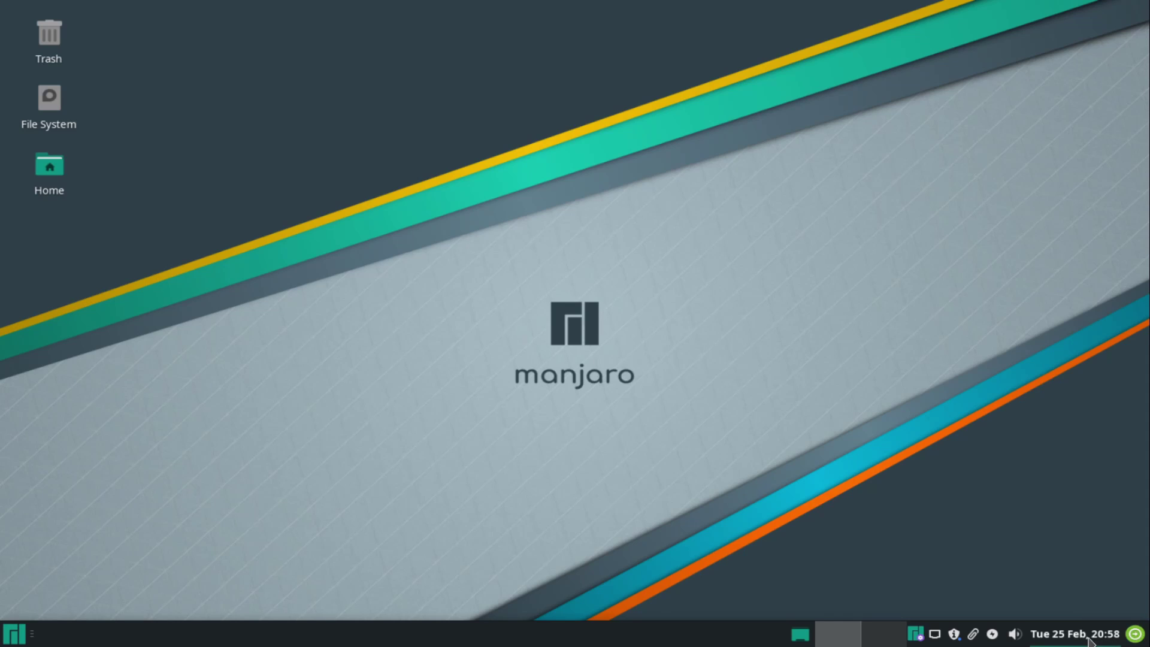
{"action": "mouse_move", "coordinate": [1088, 641]}
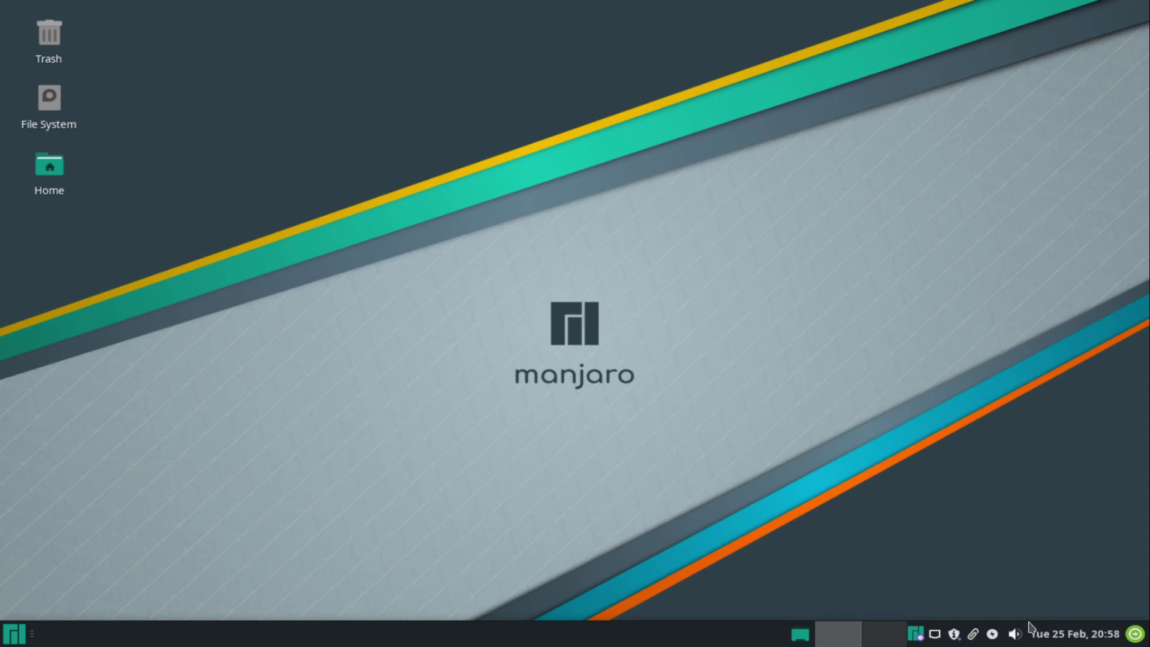
{"action": "left_click", "coordinate": [993, 635]}
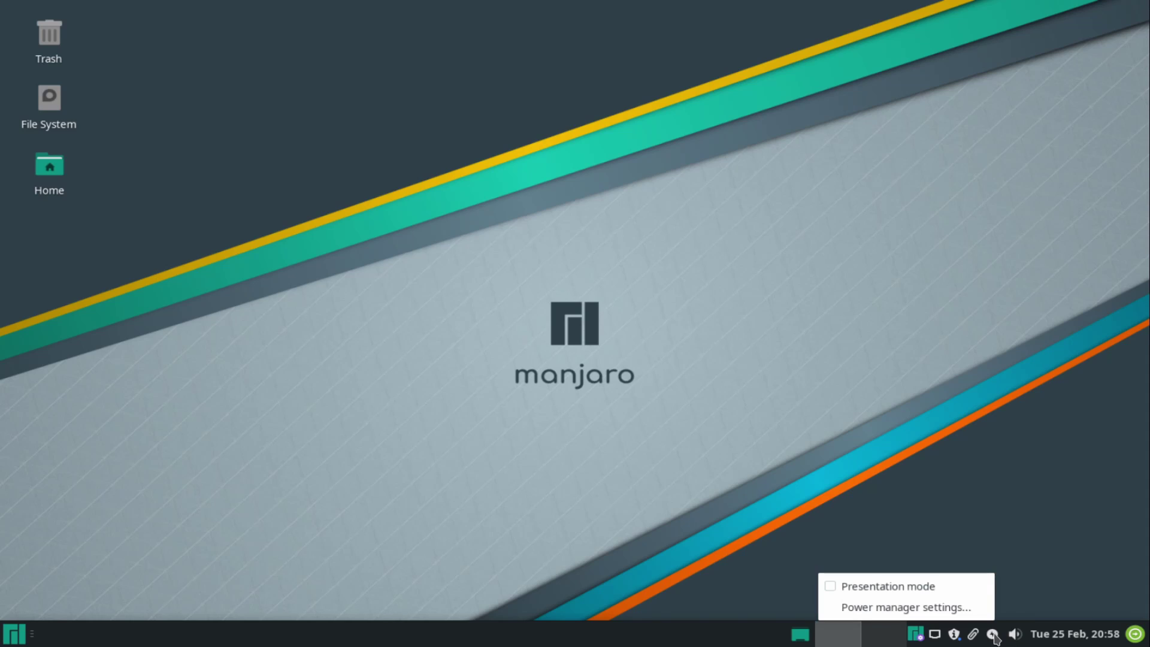
{"action": "left_click", "coordinate": [993, 635]}
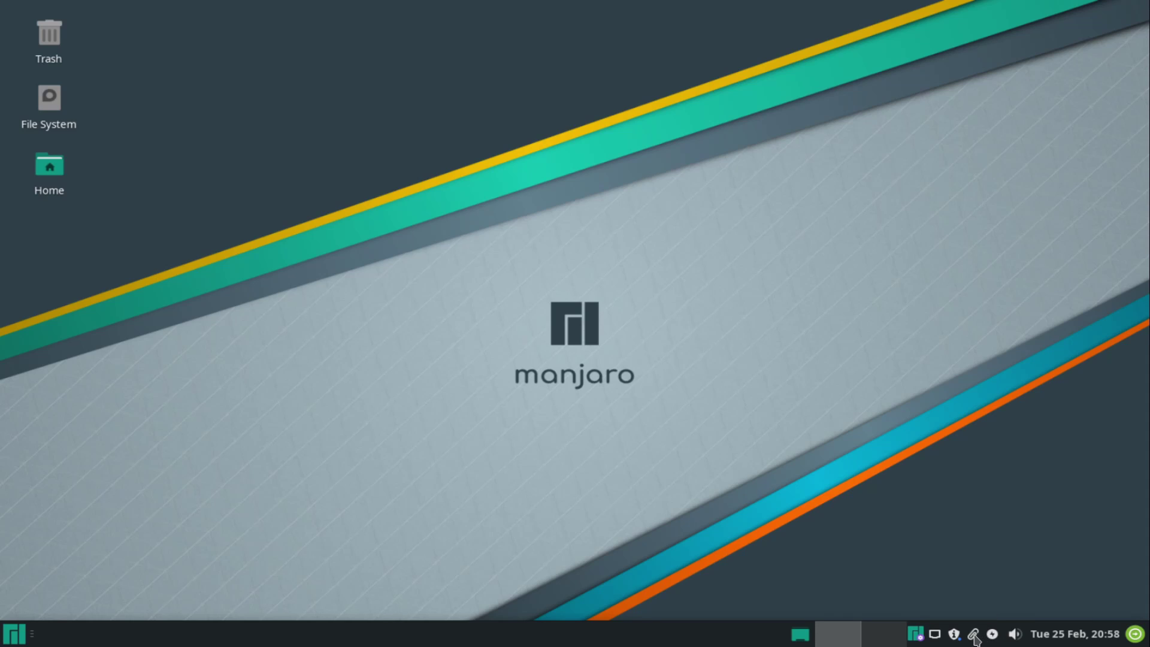
{"action": "right_click", "coordinate": [974, 640]}
{"action": "left_click", "coordinate": [955, 641]}
{"action": "right_click", "coordinate": [955, 640]}
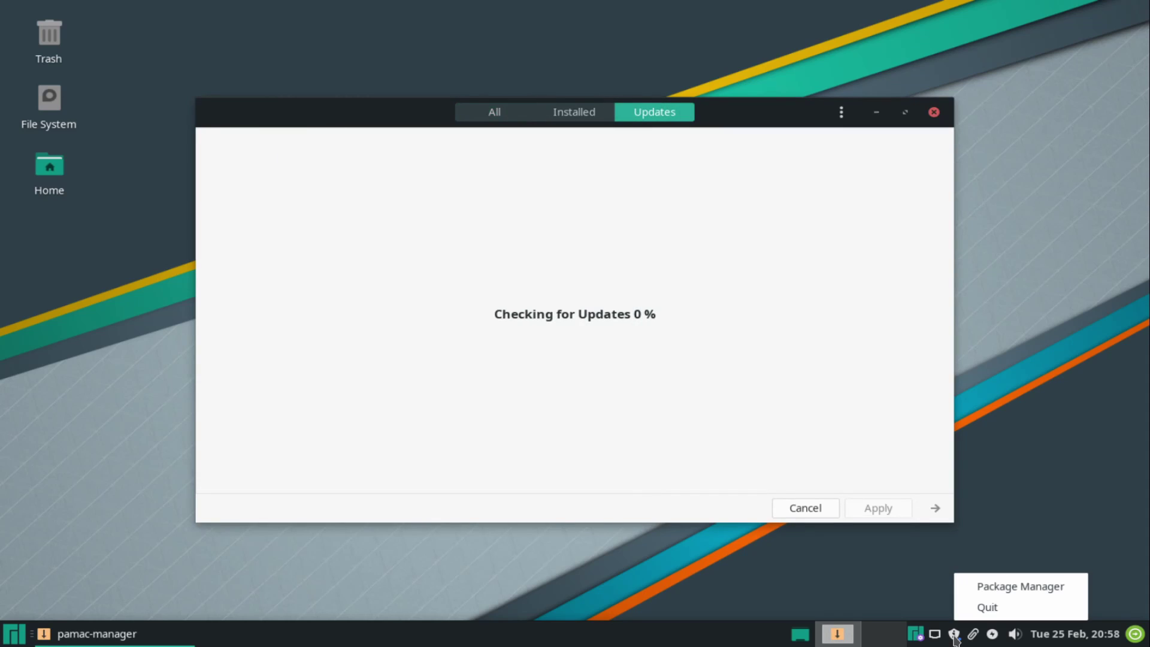
{"action": "left_click", "coordinate": [955, 640]}
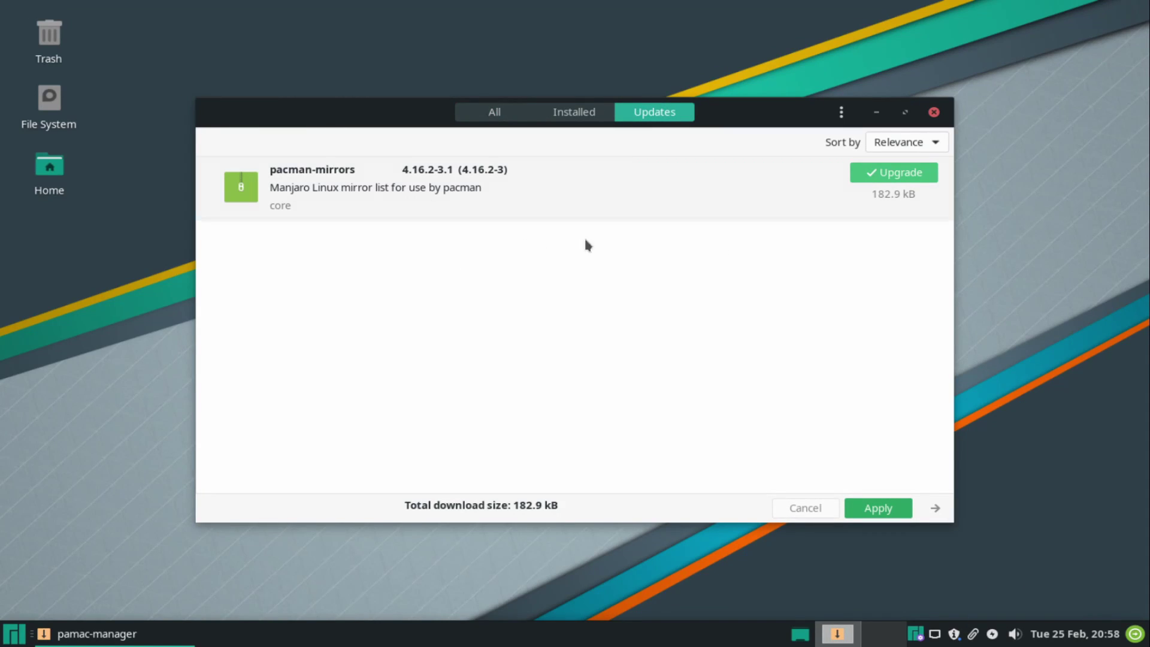
{"action": "left_click", "coordinate": [935, 112]}
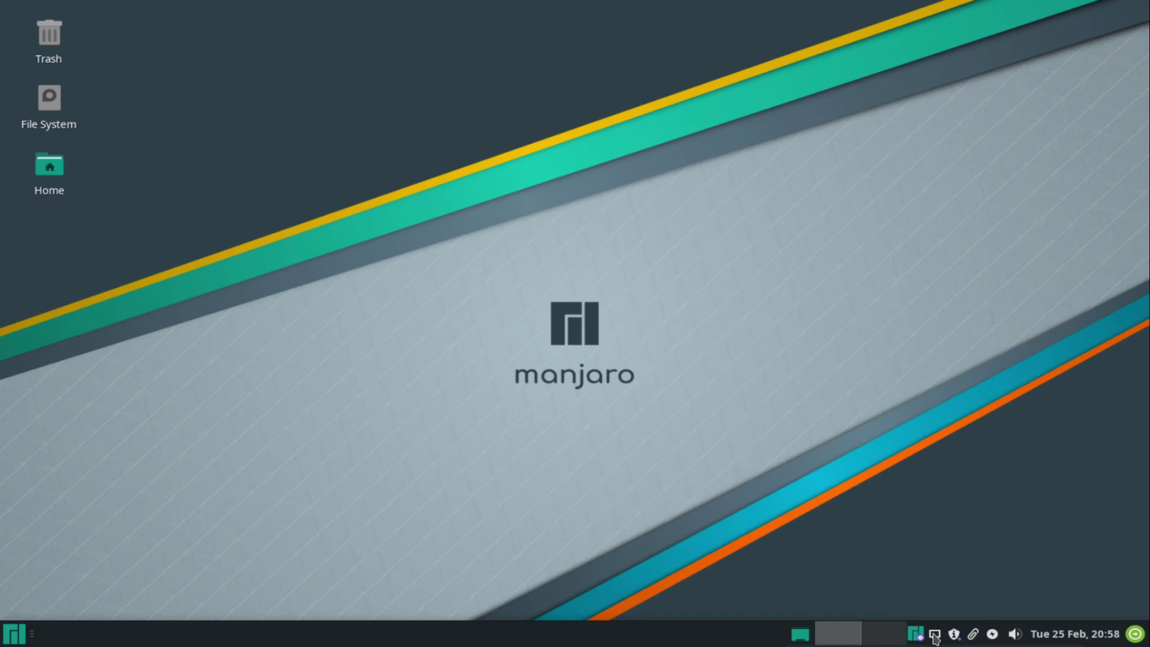
{"action": "left_click", "coordinate": [935, 636]}
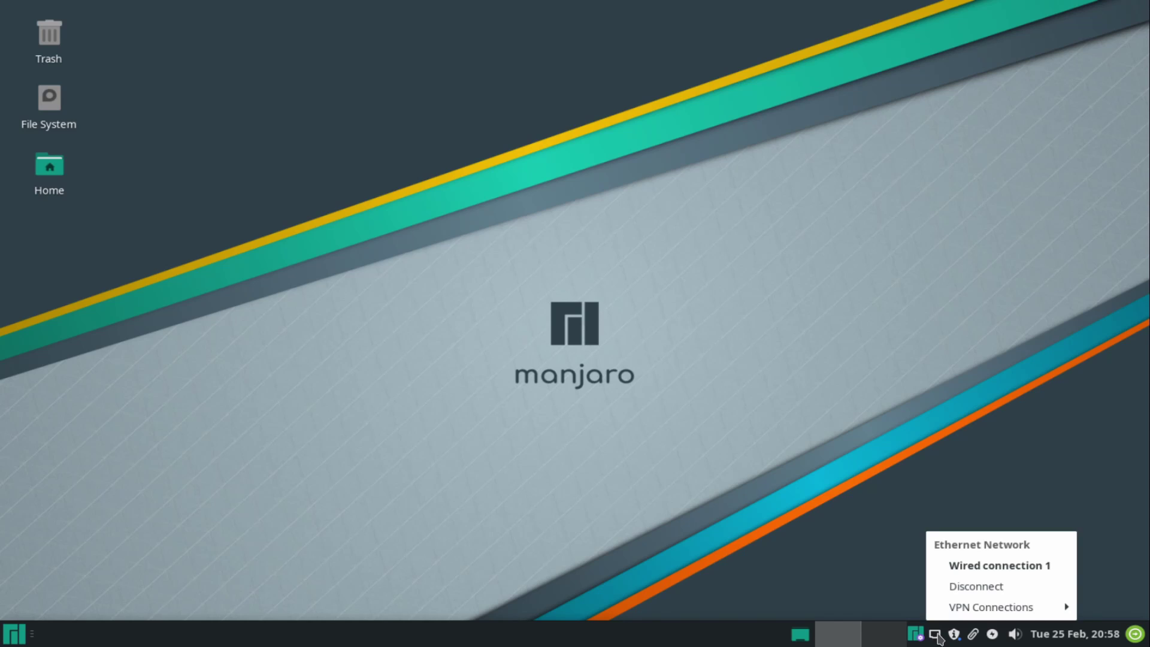
{"action": "left_click", "coordinate": [938, 637]}
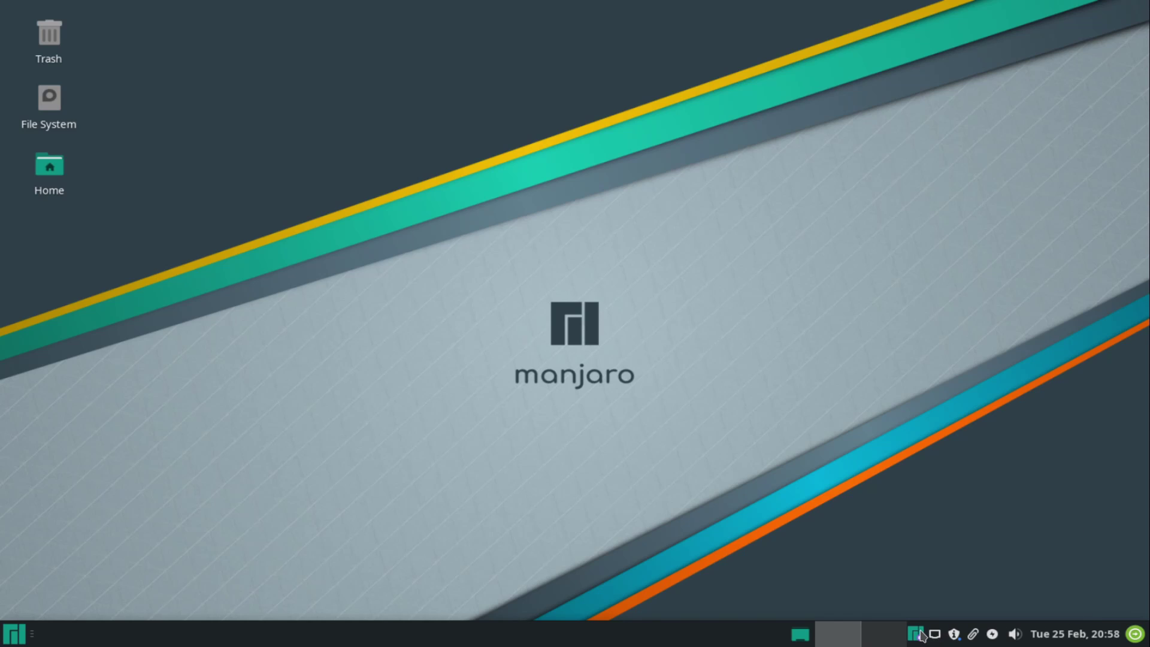
{"action": "right_click", "coordinate": [917, 635]}
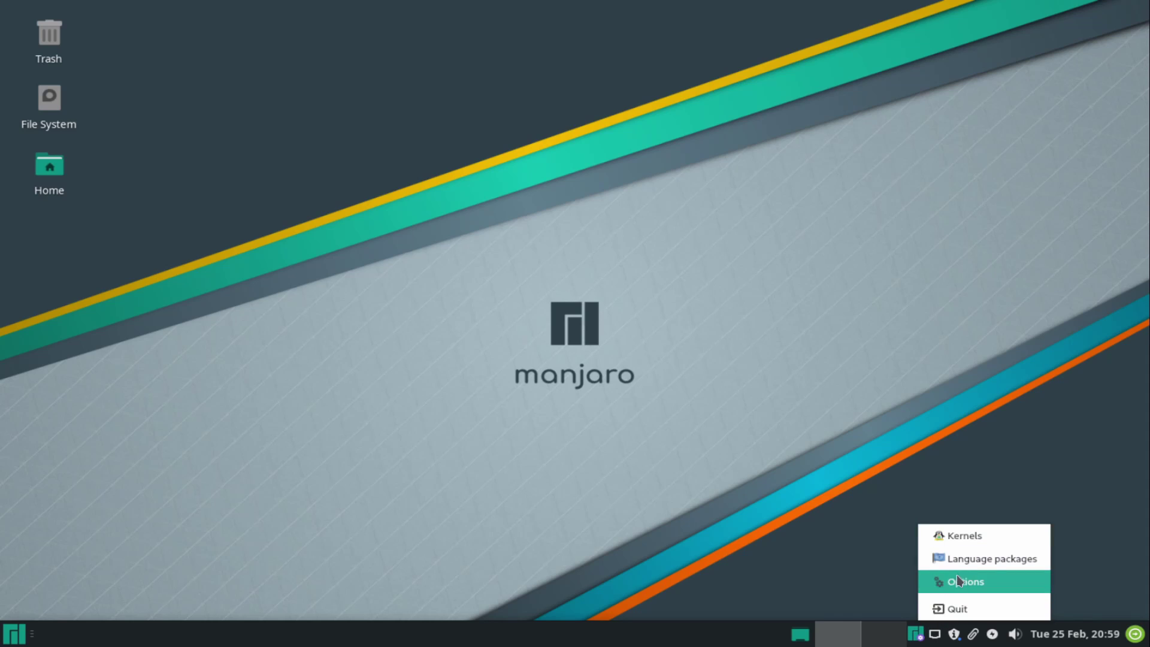
{"action": "left_click", "coordinate": [840, 591]}
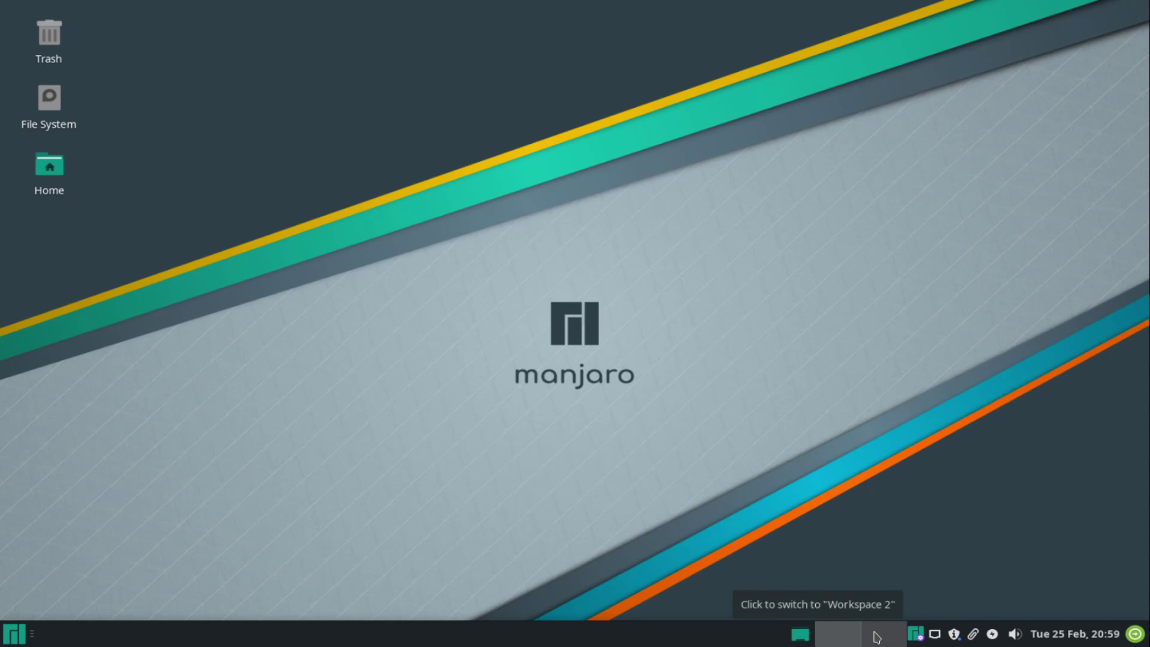
{"action": "left_click", "coordinate": [878, 639]}
{"action": "left_click", "coordinate": [843, 639]}
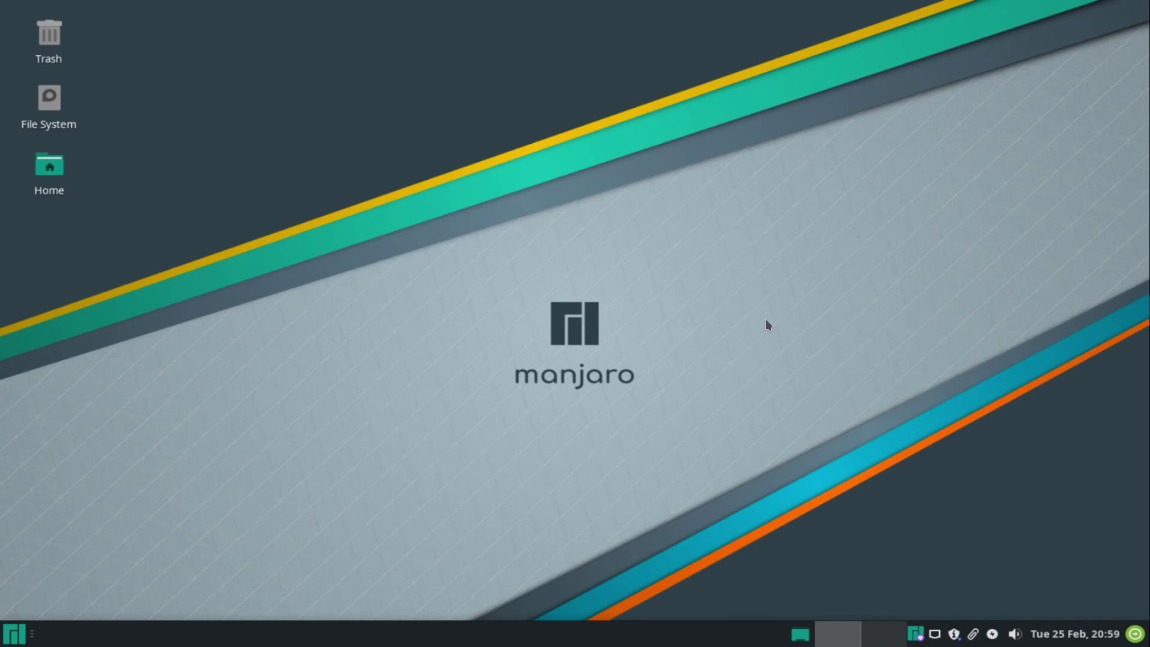